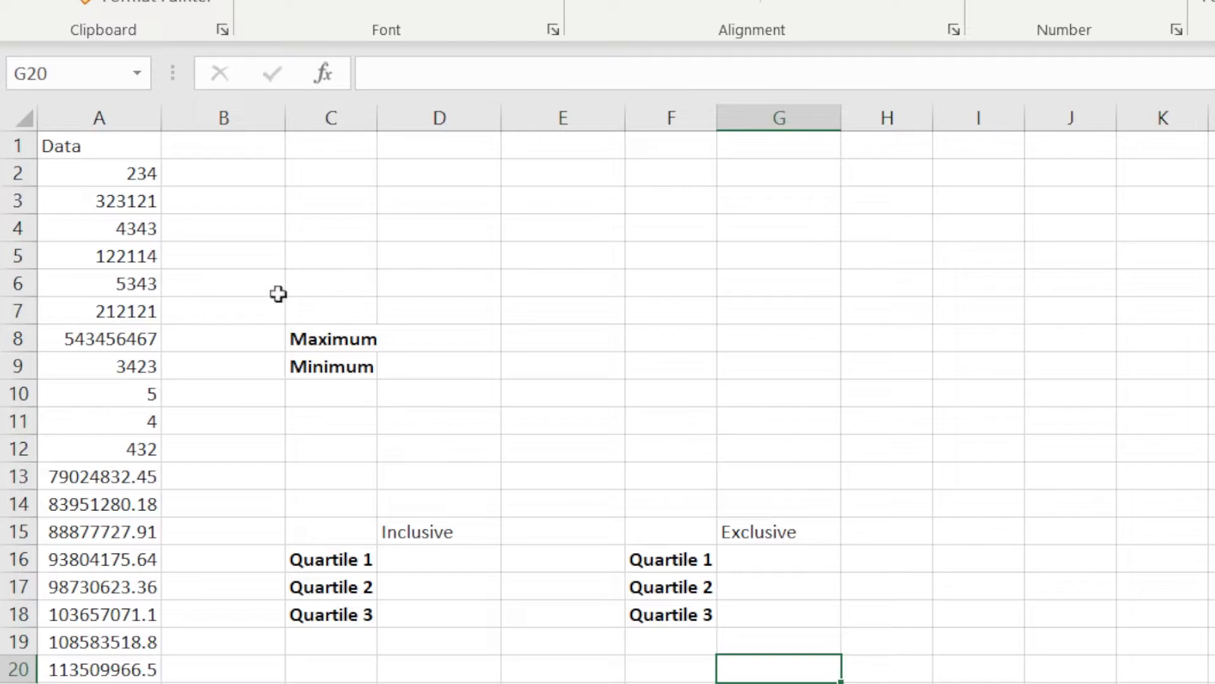
Step: Inspect the Data column's extent from 234 down to its end, then move to the Minimum result cell
left_click(128, 171)
key("ctrl+shift+Down")
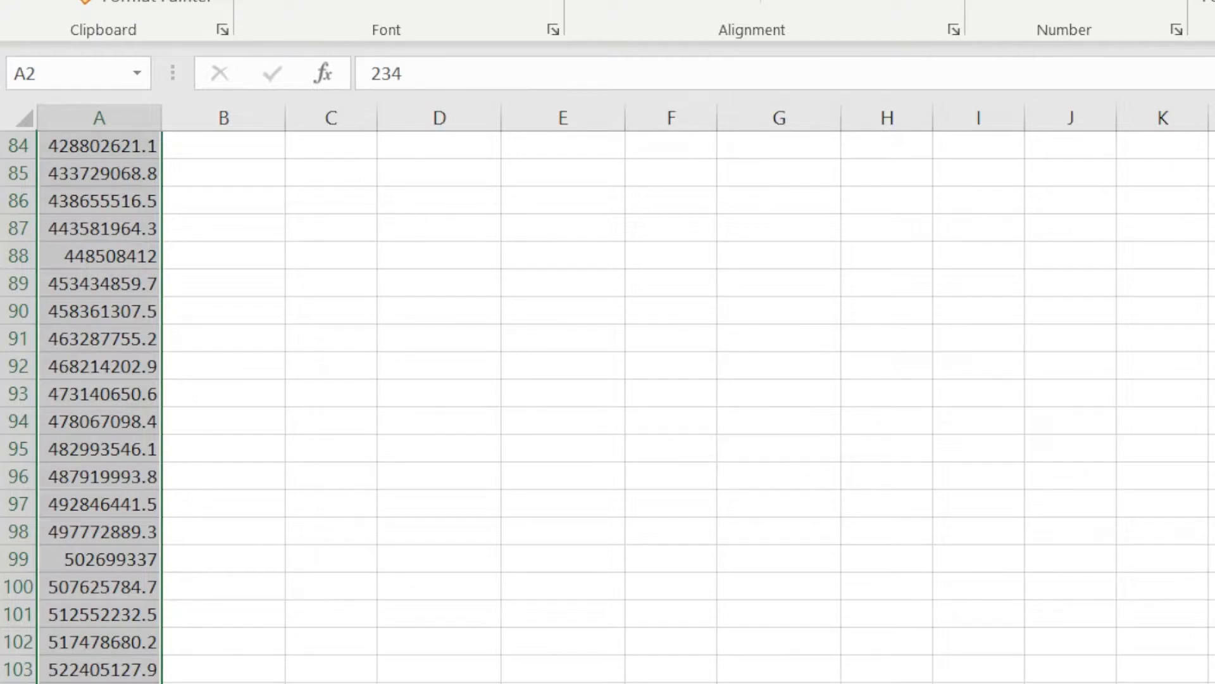
scroll(607, 400, "up", 14)
scroll(608, 400, "up", 12)
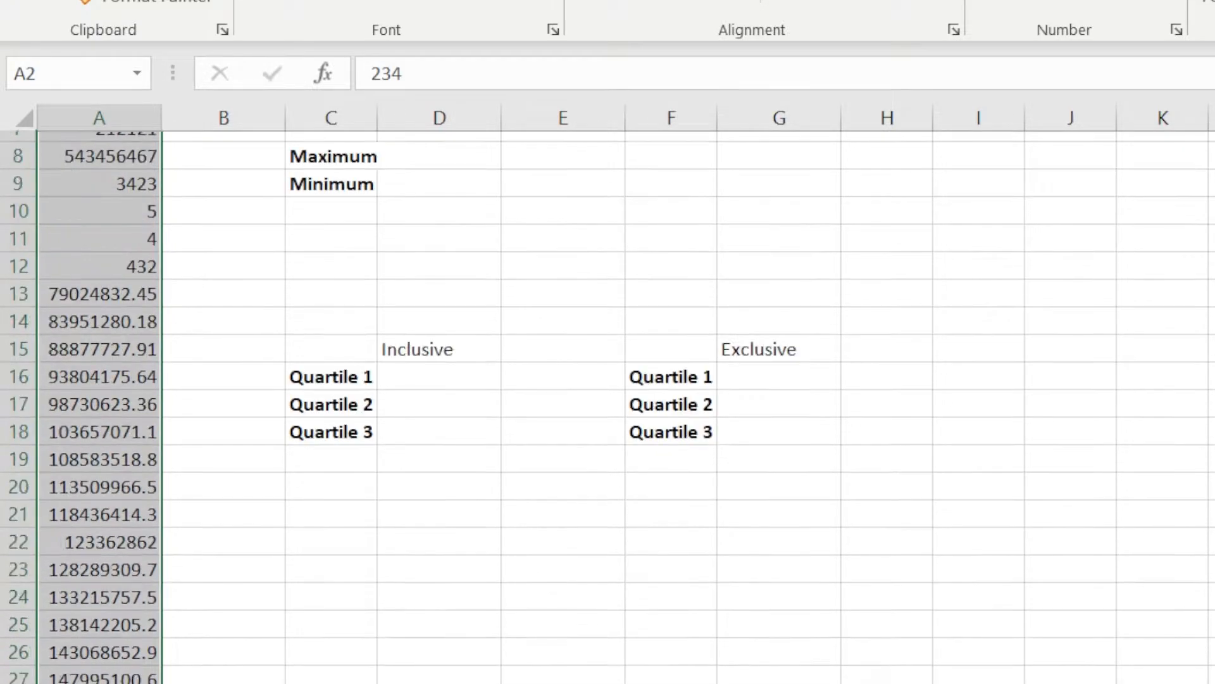
scroll(607, 399, "up", 2)
left_click(138, 143)
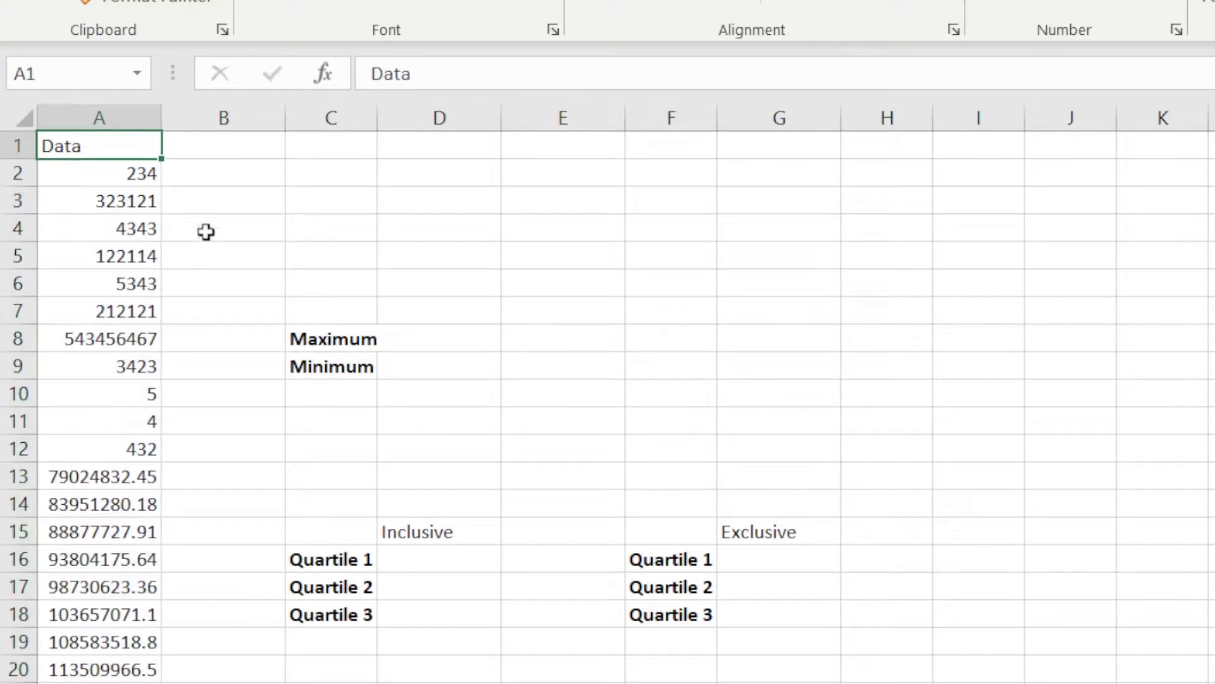
left_click(438, 342)
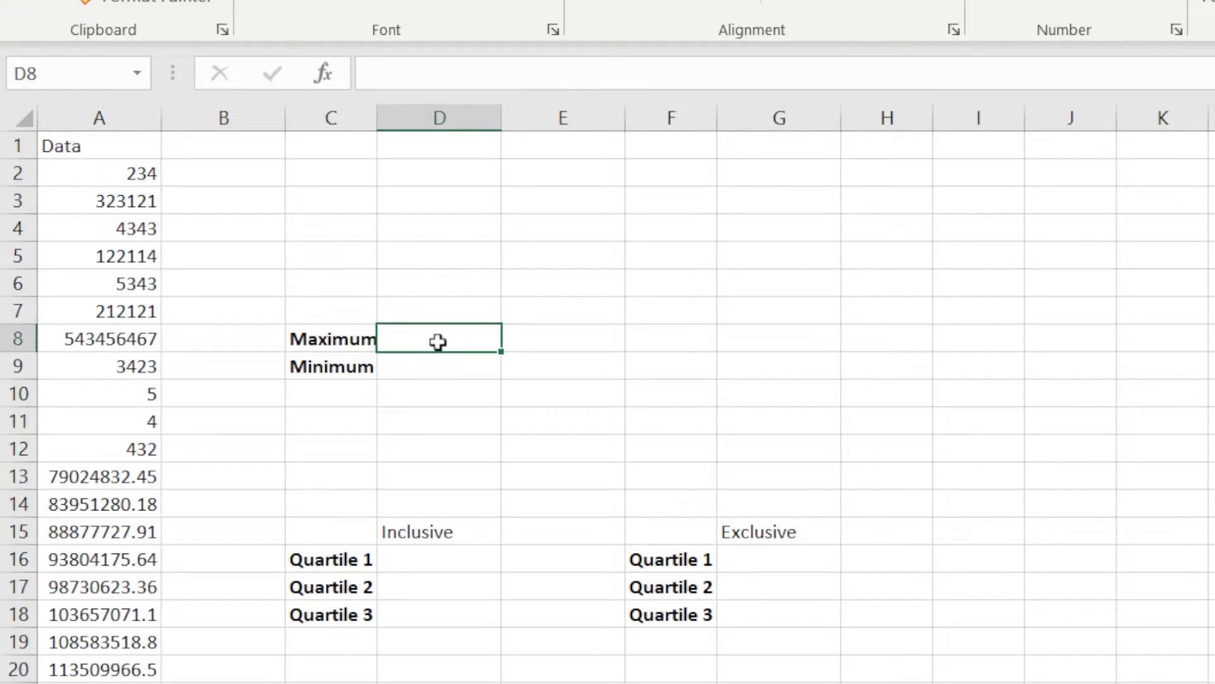
key("Down")
type("=")
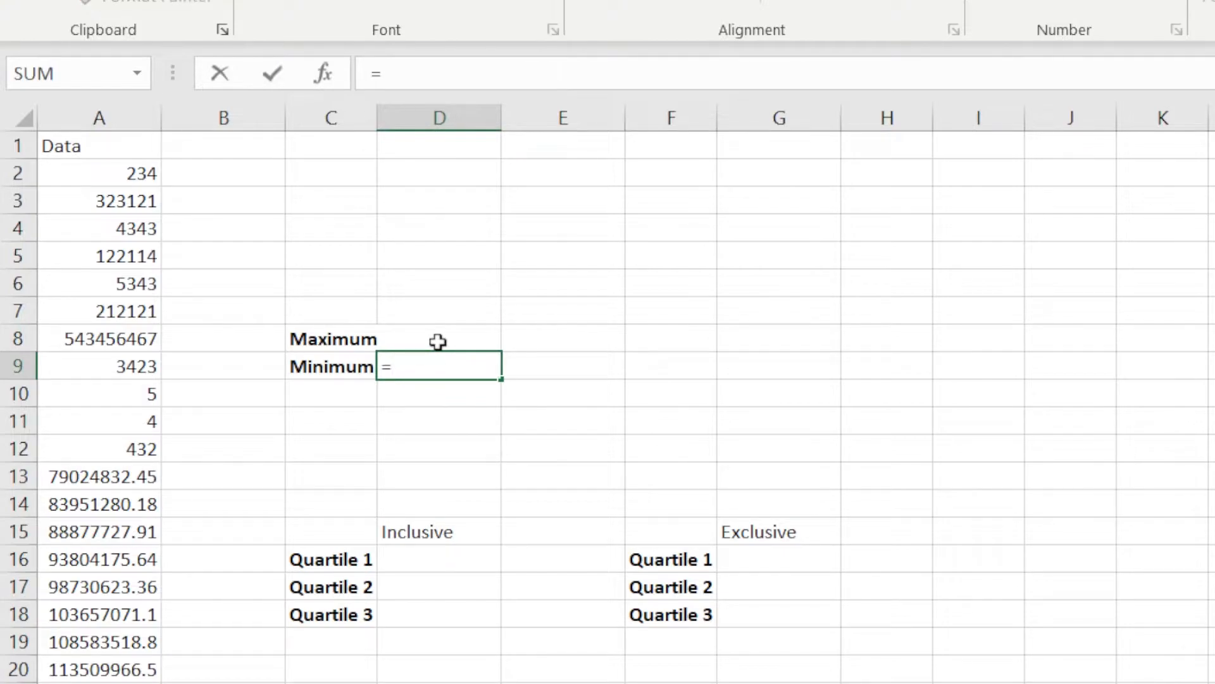
type("M")
type("in(")
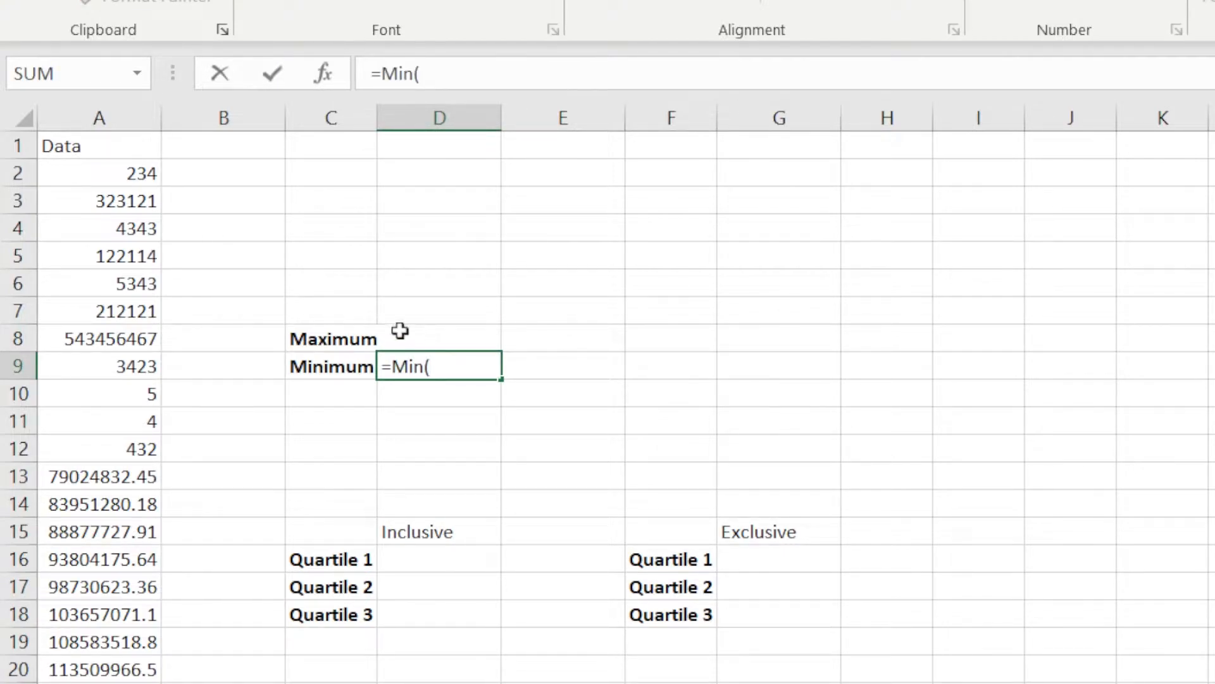
Step: Enter =MIN(A2:A111) in D9, returning the smallest value 4
left_click(114, 152)
left_click(105, 175)
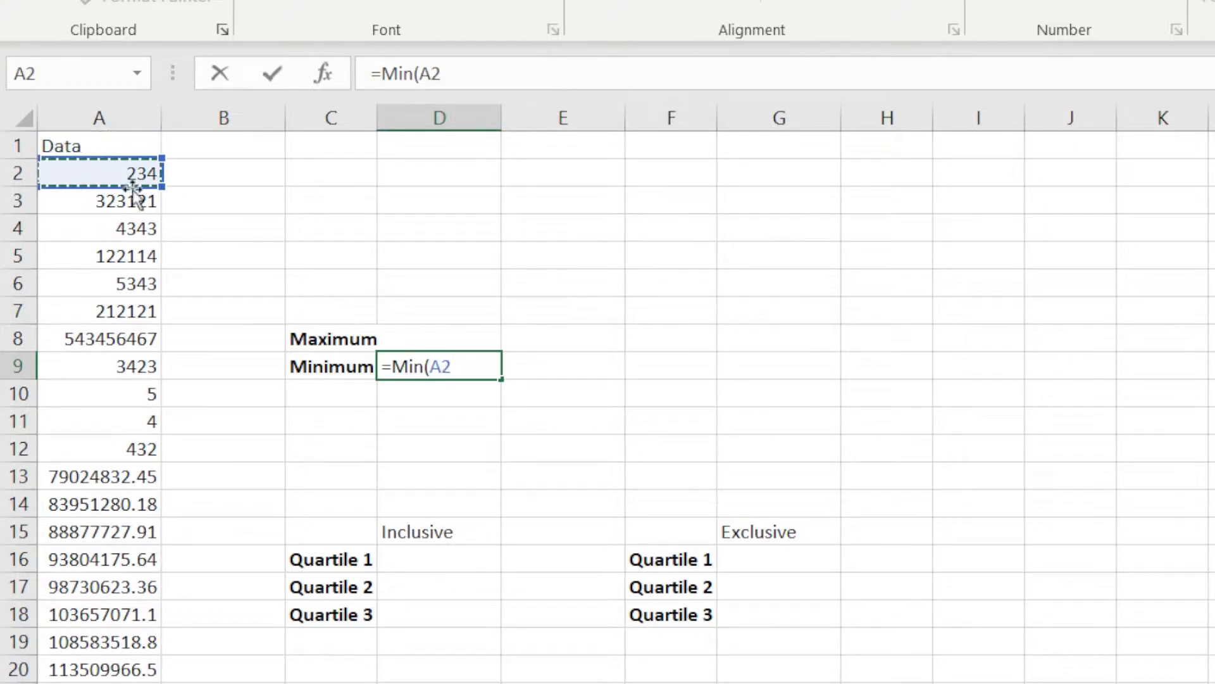
scroll(108, 645, "down", 4)
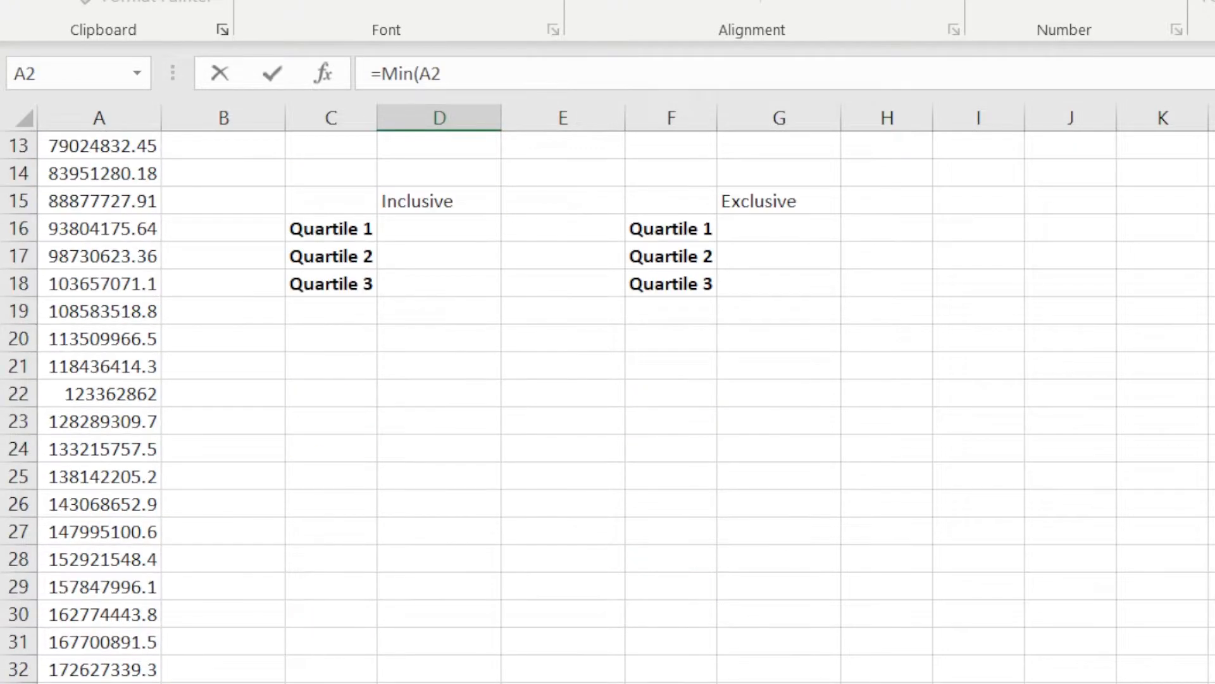
scroll(109, 647, "down", 11)
scroll(608, 407, "down", 6)
scroll(608, 407, "down", 20)
scroll(608, 407, "up", 5)
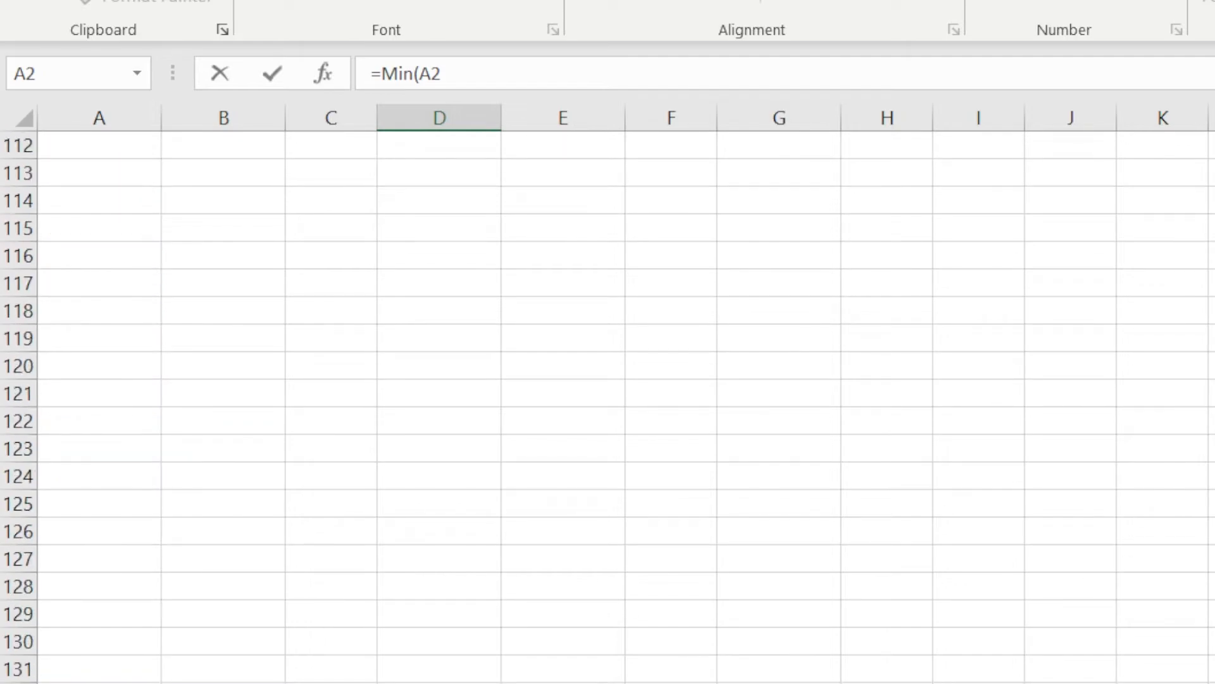
scroll(609, 406, "up", 8)
key("ctrl+shift+Down")
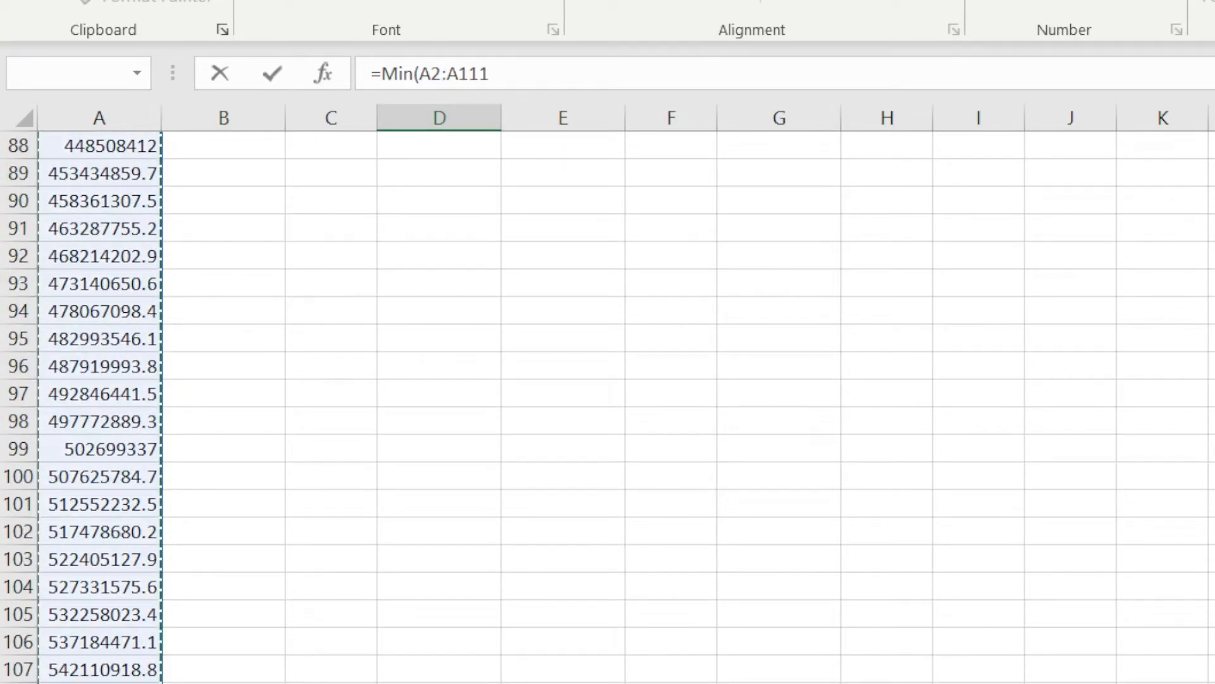
type(")")
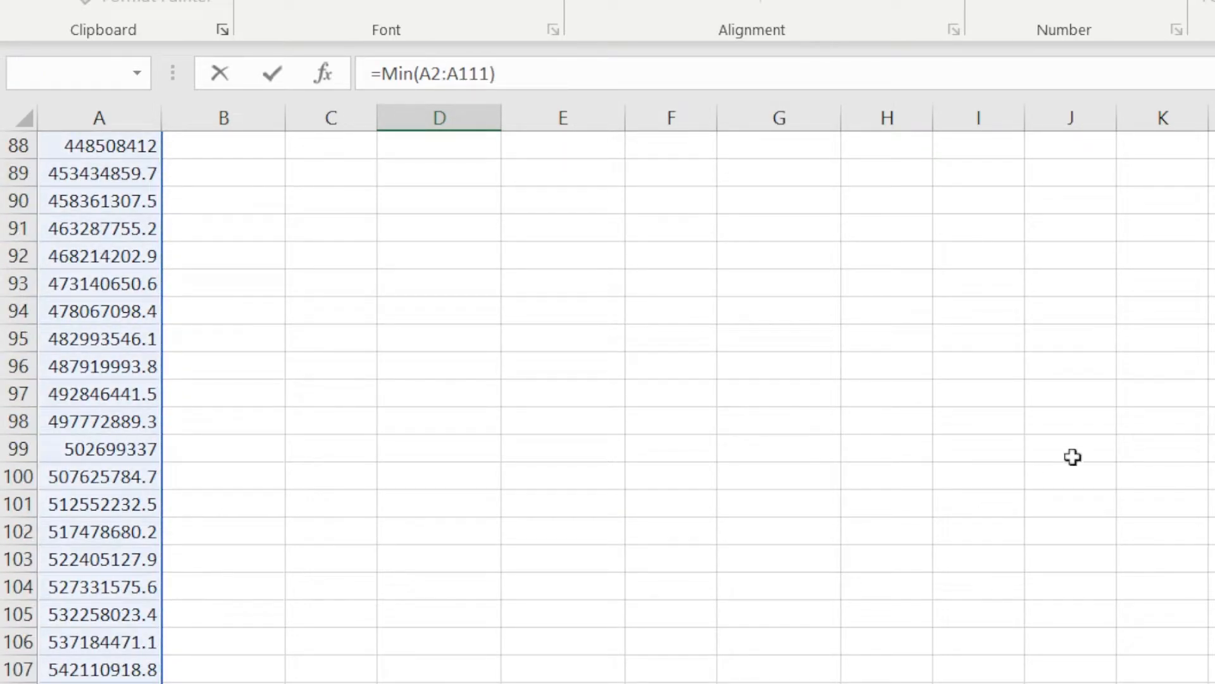
scroll(607, 407, "up", 20)
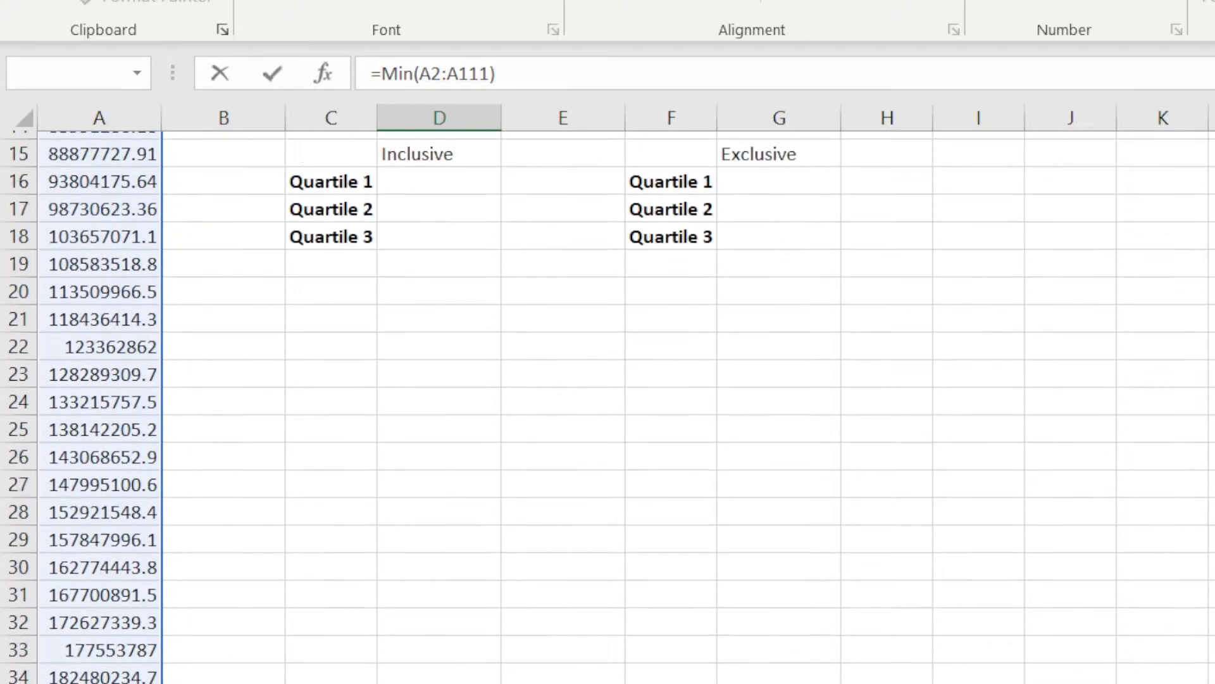
scroll(608, 406, "up", 5)
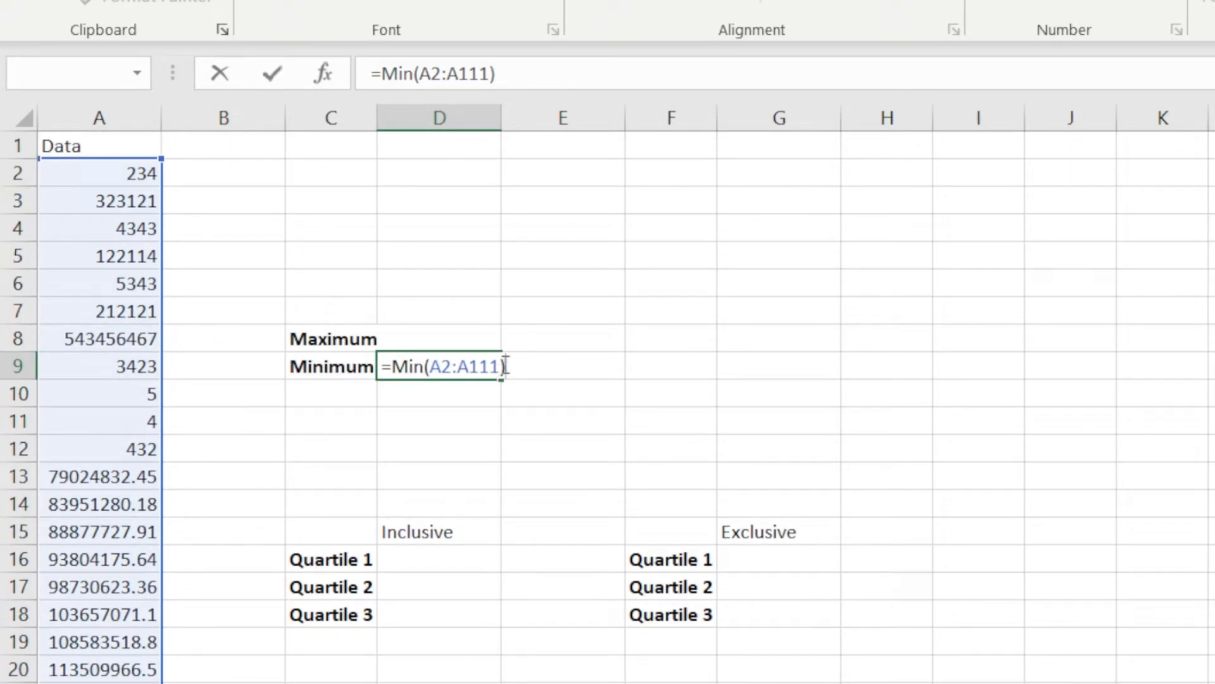
key("Return")
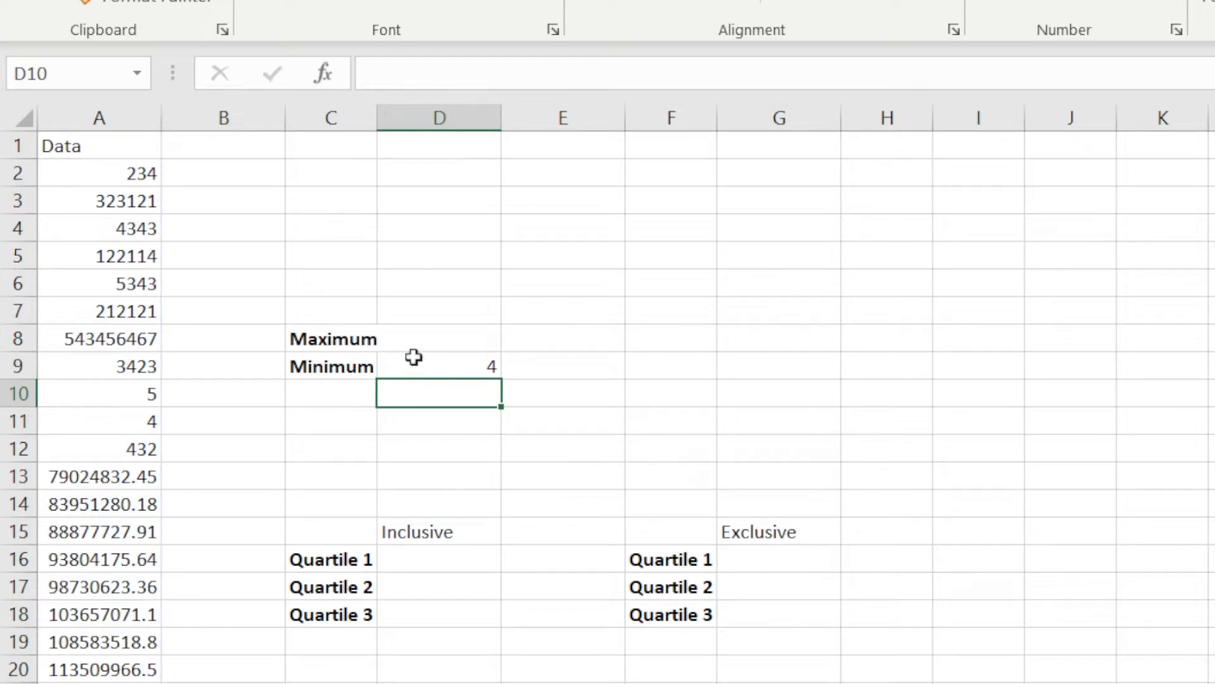
left_click(432, 367)
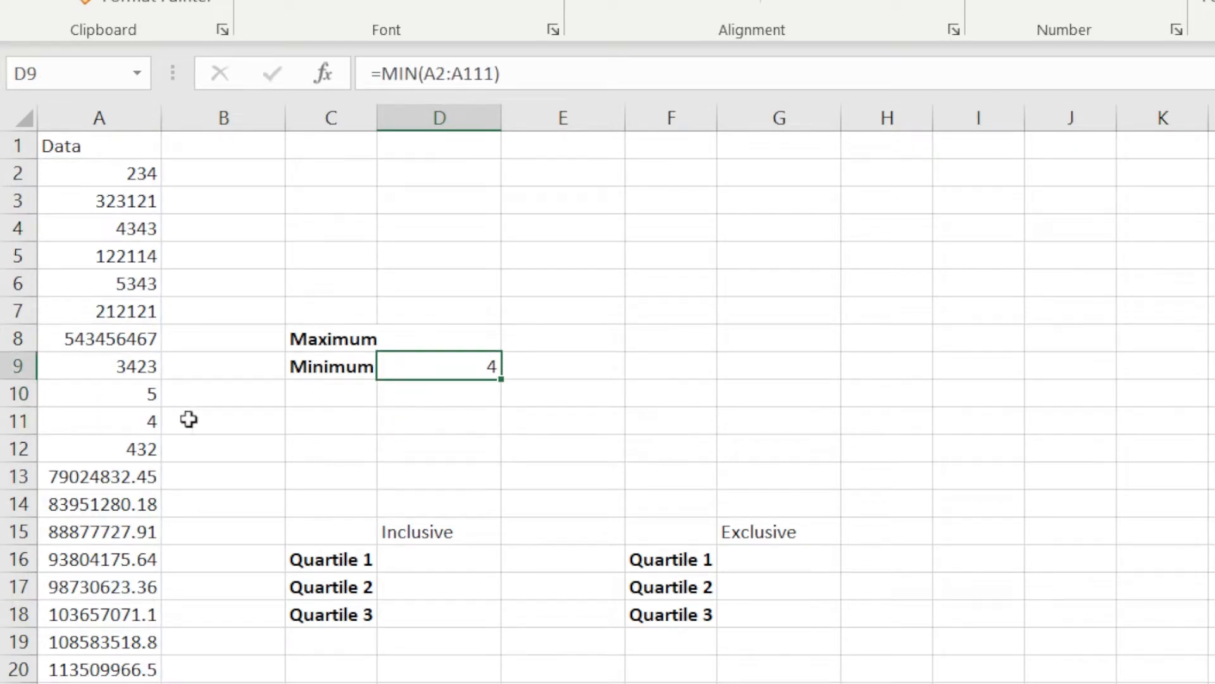
Step: Enter =MAX(A2:A111) in D8, returning the largest value 561816709.7
left_click(145, 419)
left_click(454, 343)
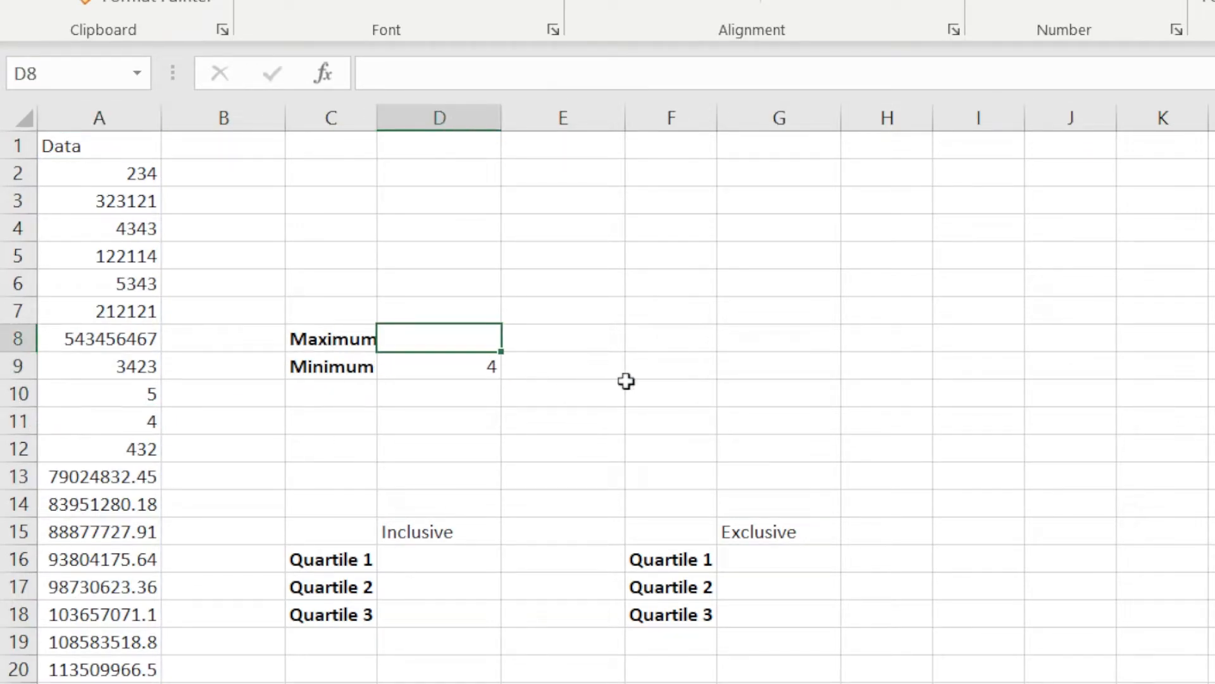
type("=")
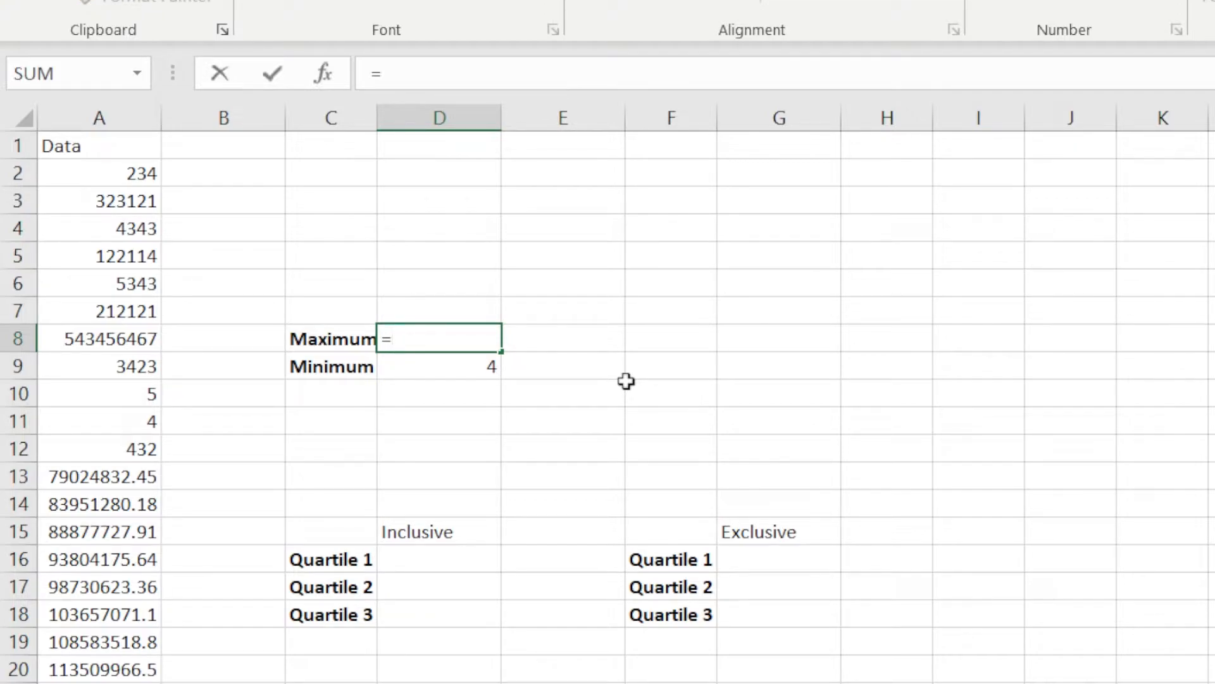
type("ma")
type("x(")
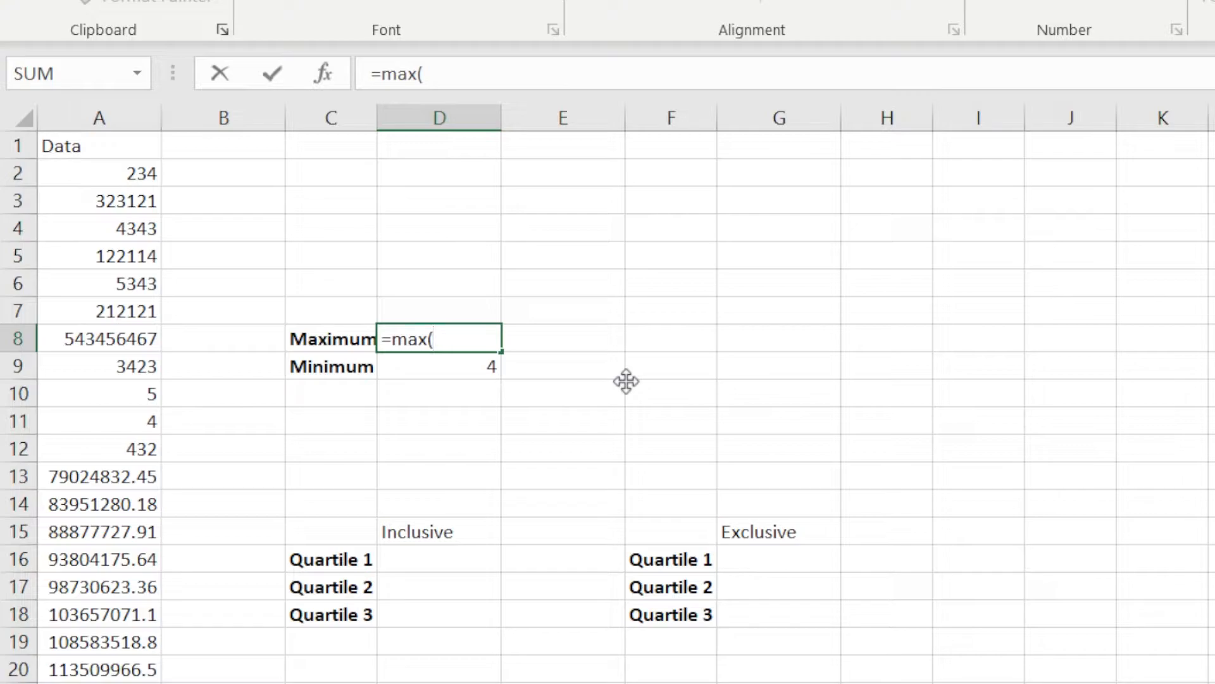
type("A")
type("2:")
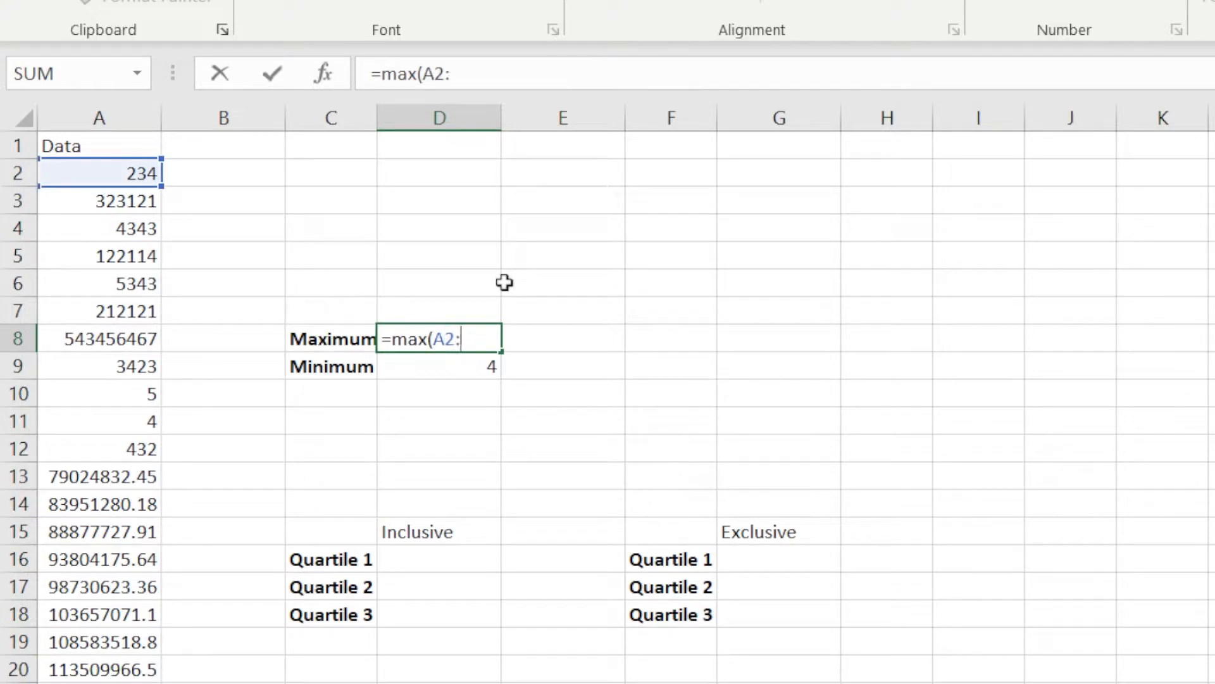
type("A1")
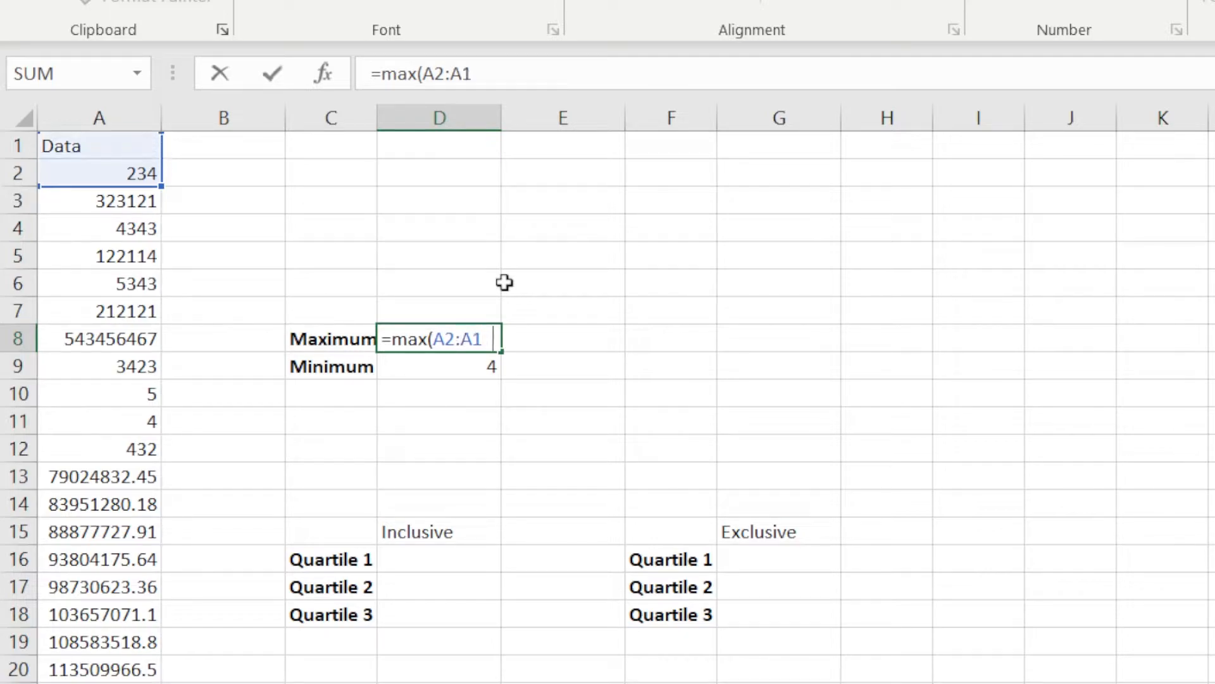
type("11)")
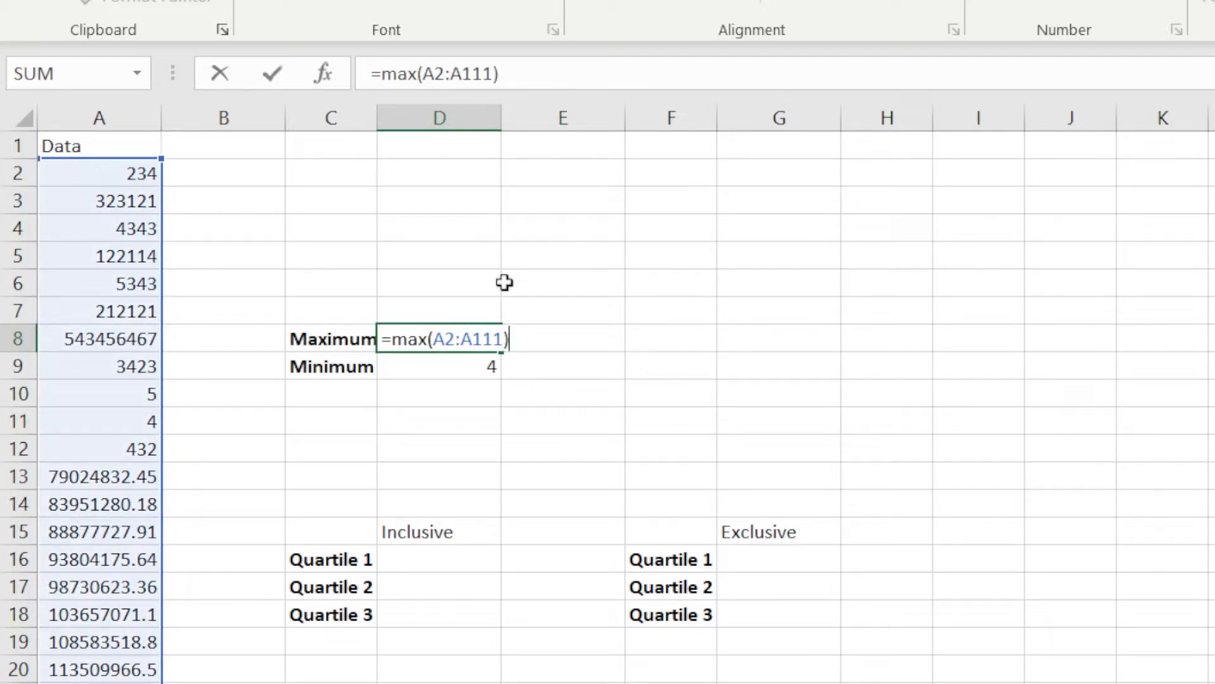
key("Return")
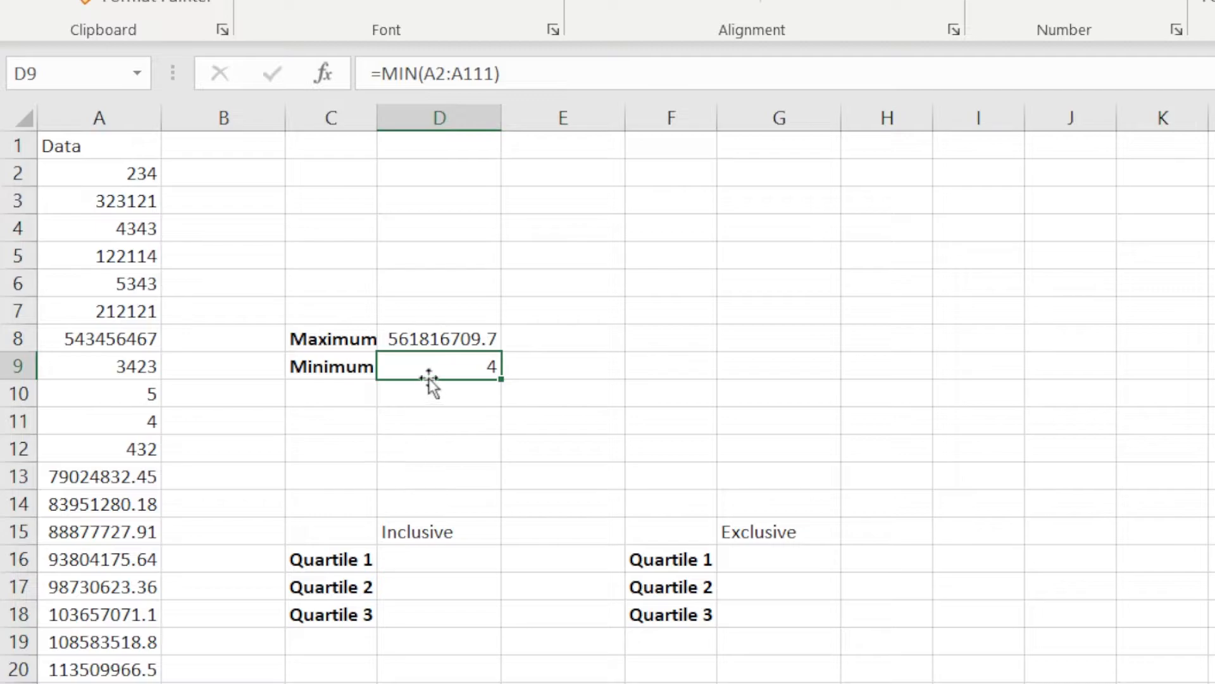
scroll(144, 562, "down", 4)
scroll(146, 674, "down", 16)
scroll(147, 676, "down", 14)
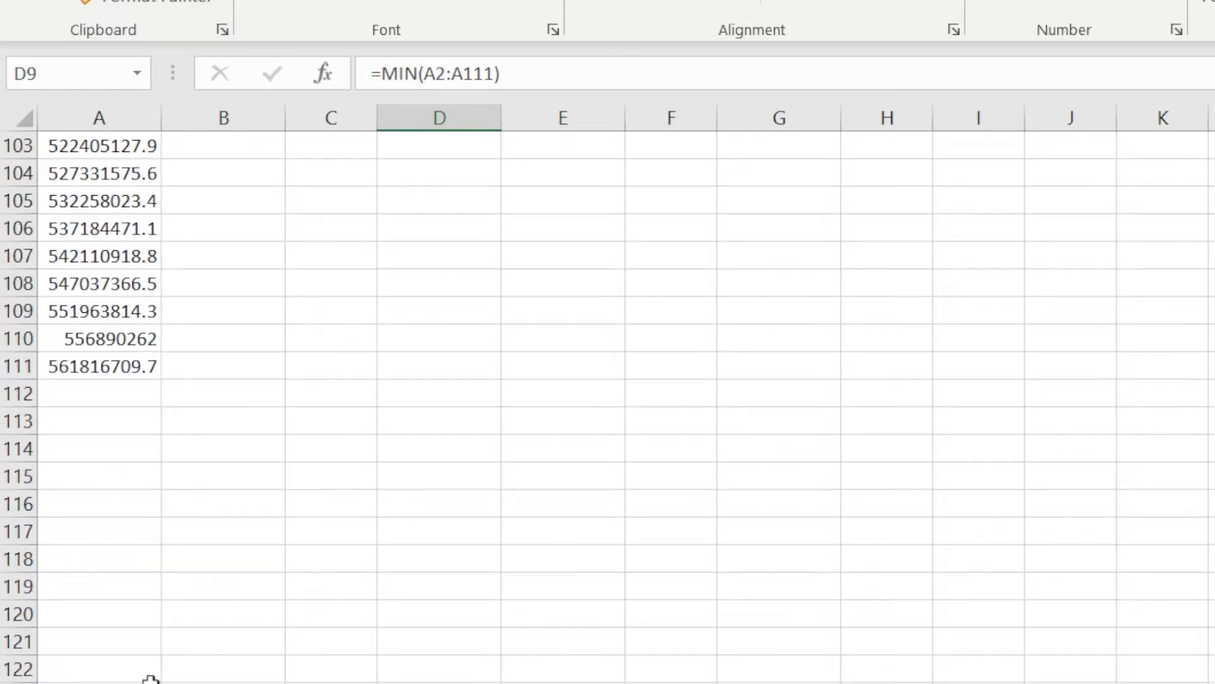
scroll(142, 670, "up", 7)
scroll(136, 677, "down", 13)
scroll(136, 676, "up", 14)
scroll(143, 670, "up", 13)
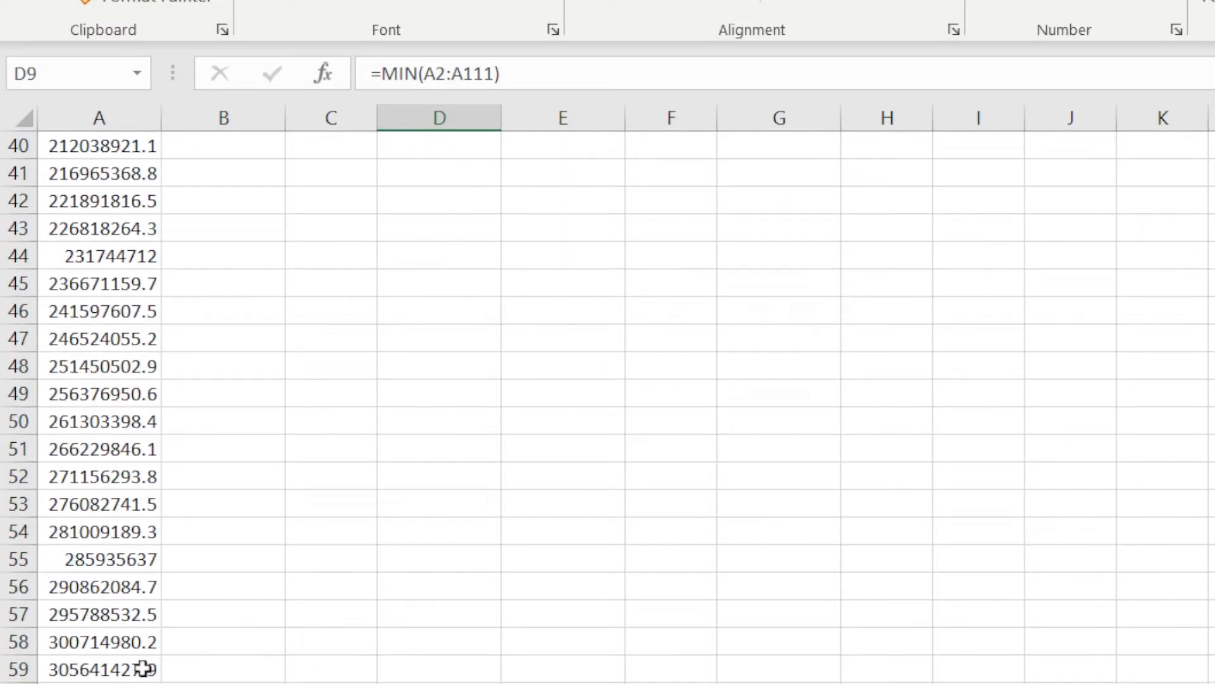
scroll(143, 669, "up", 13)
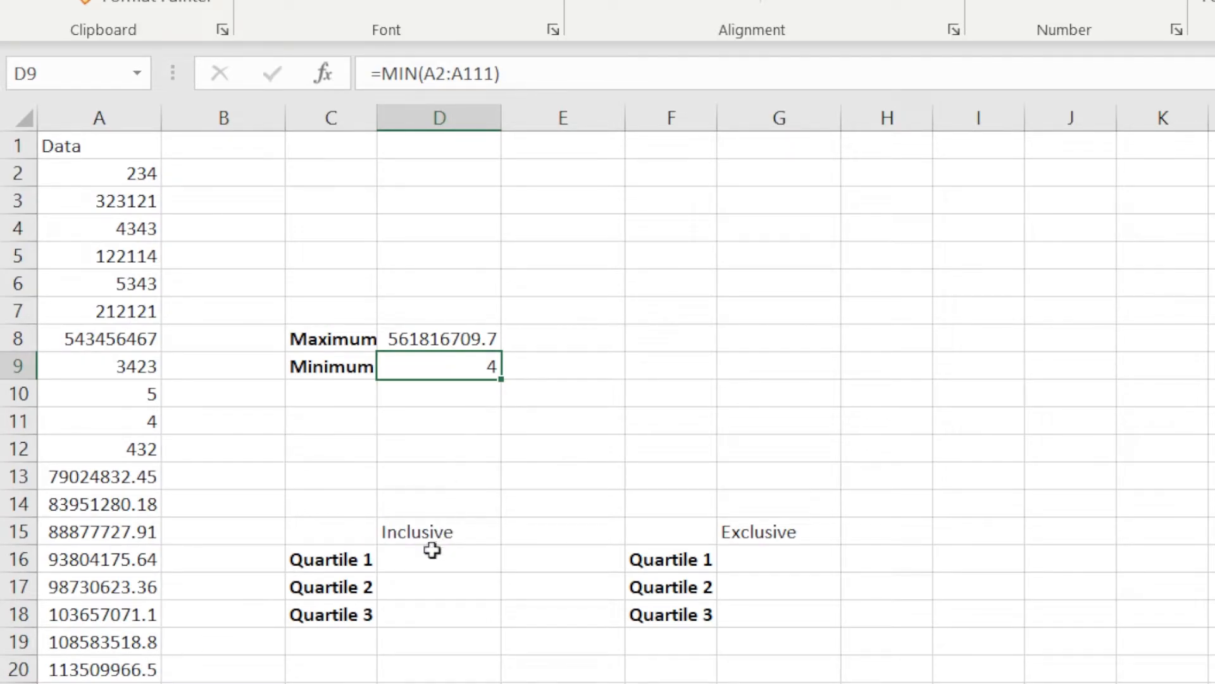
Step: Lay out Inclusive and Exclusive headings with Quartile 1–3 labels and land on D16
left_click(455, 562)
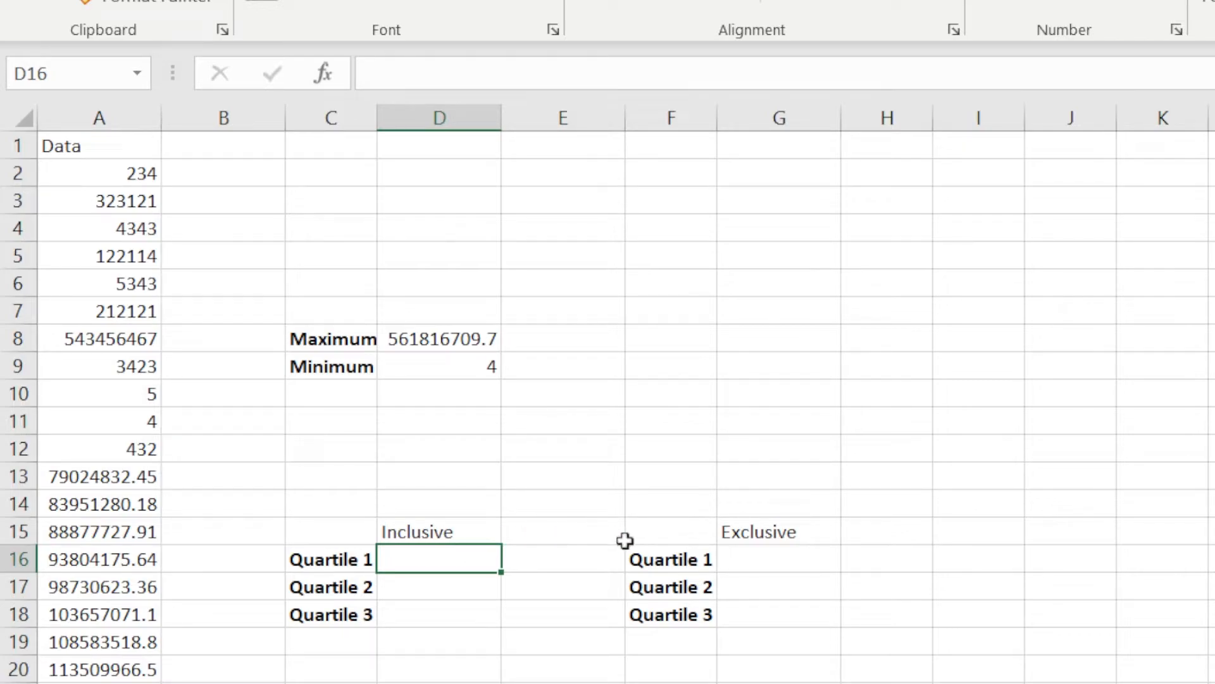
left_click(407, 585)
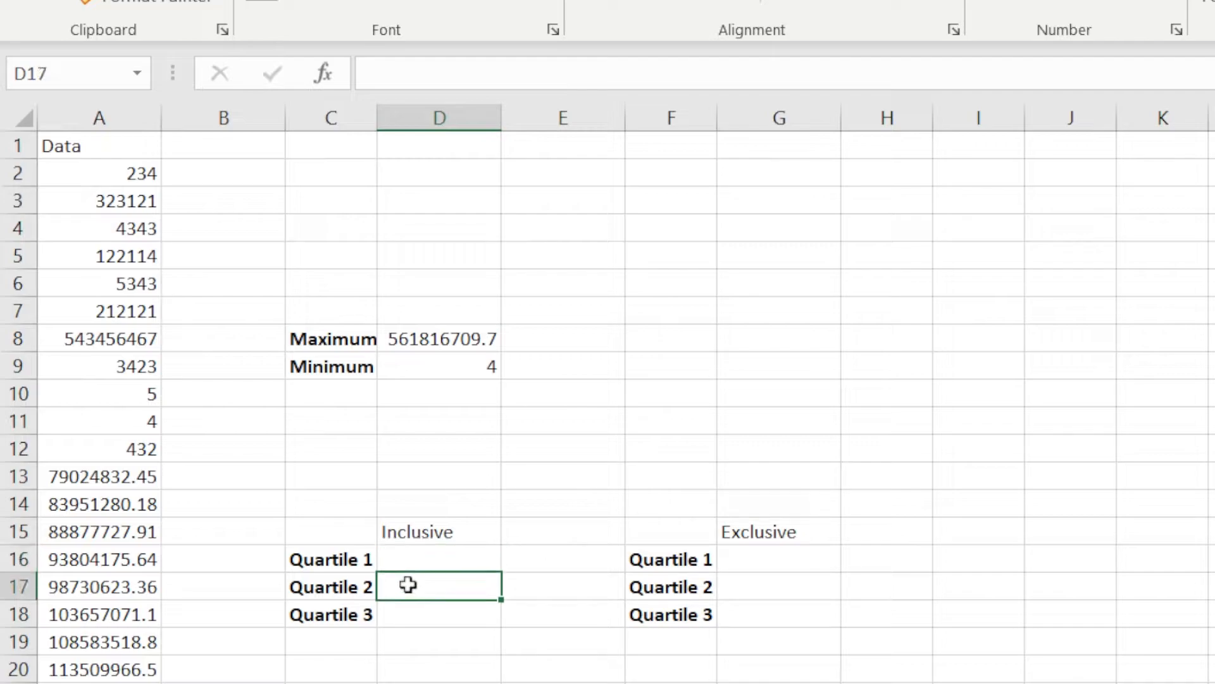
left_click(780, 560)
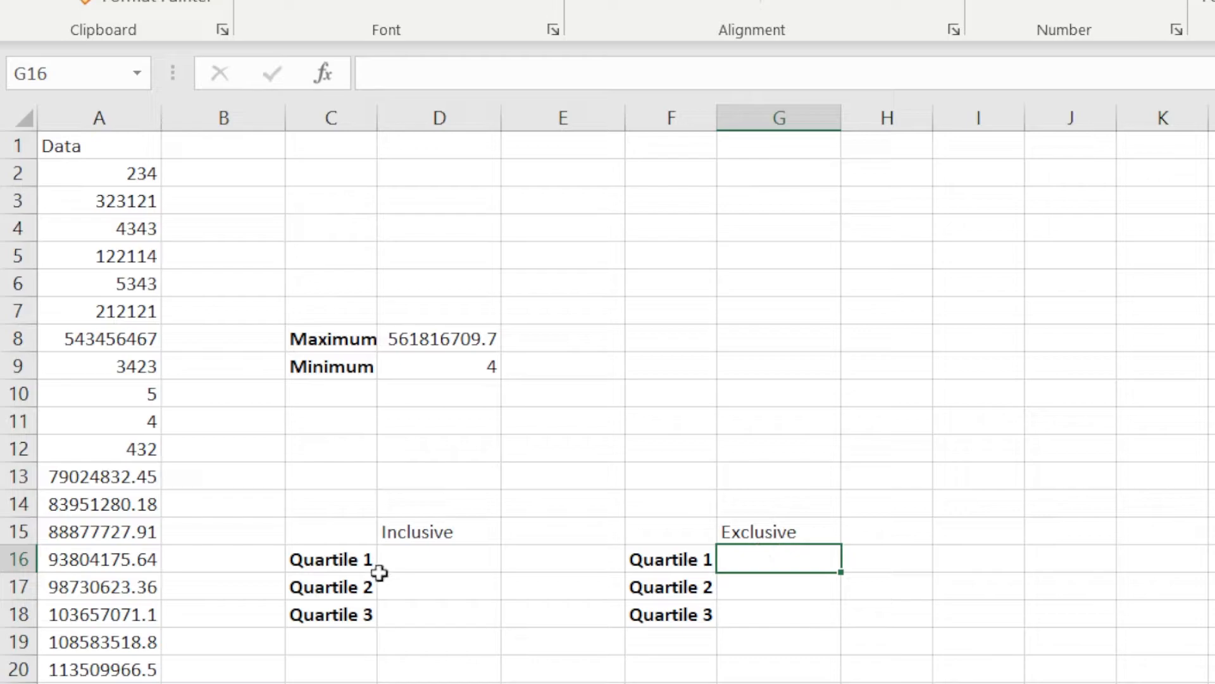
left_click(424, 557)
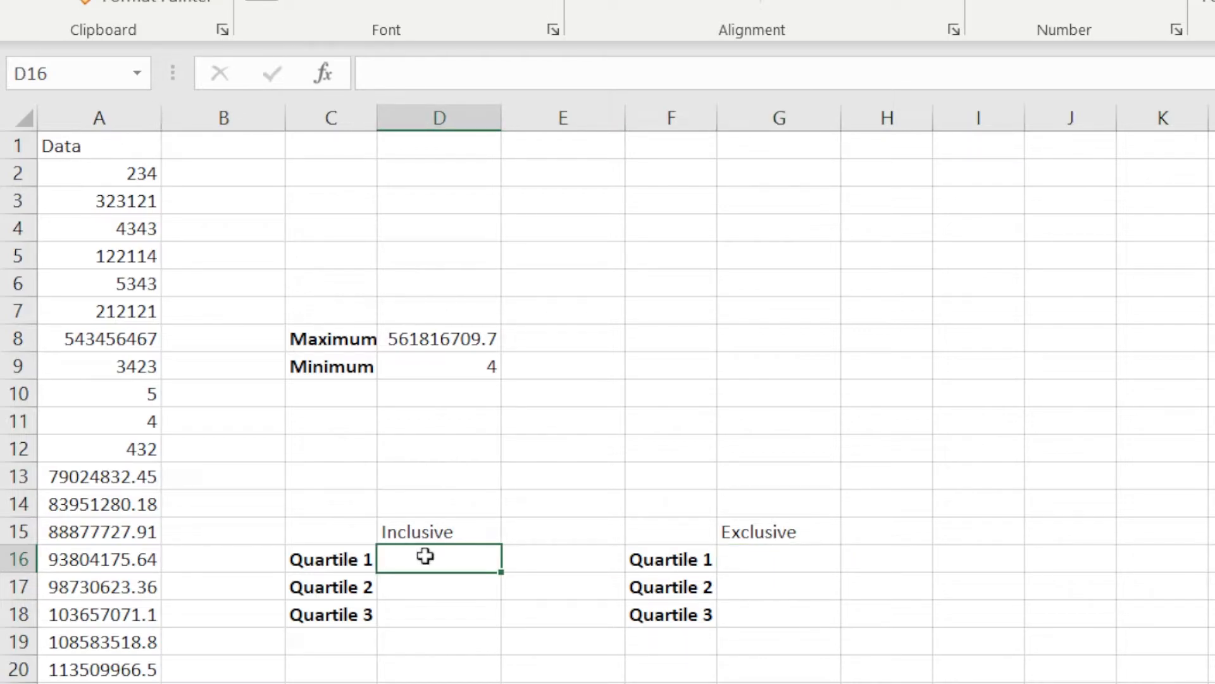
type("=")
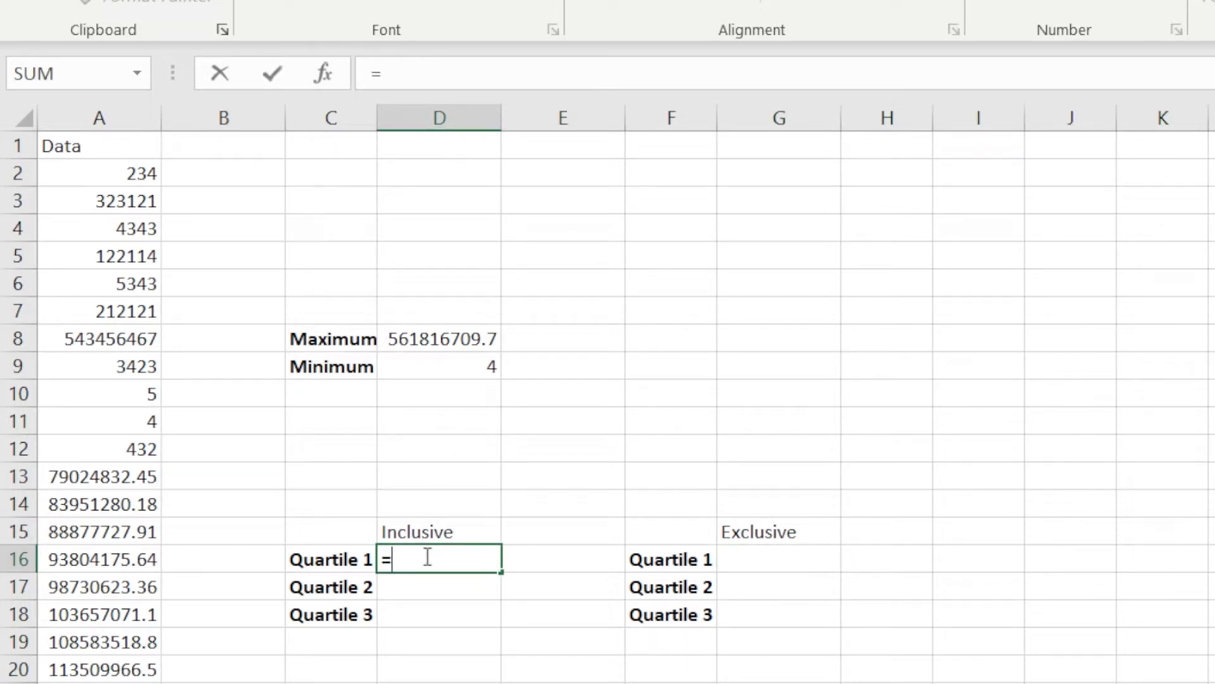
type("q")
Step: Enter =QUARTILE.INC(A2:A11,1) in D16, returning 1031.25, then move to D17
key("Down")
key("Down")
key("Tab")
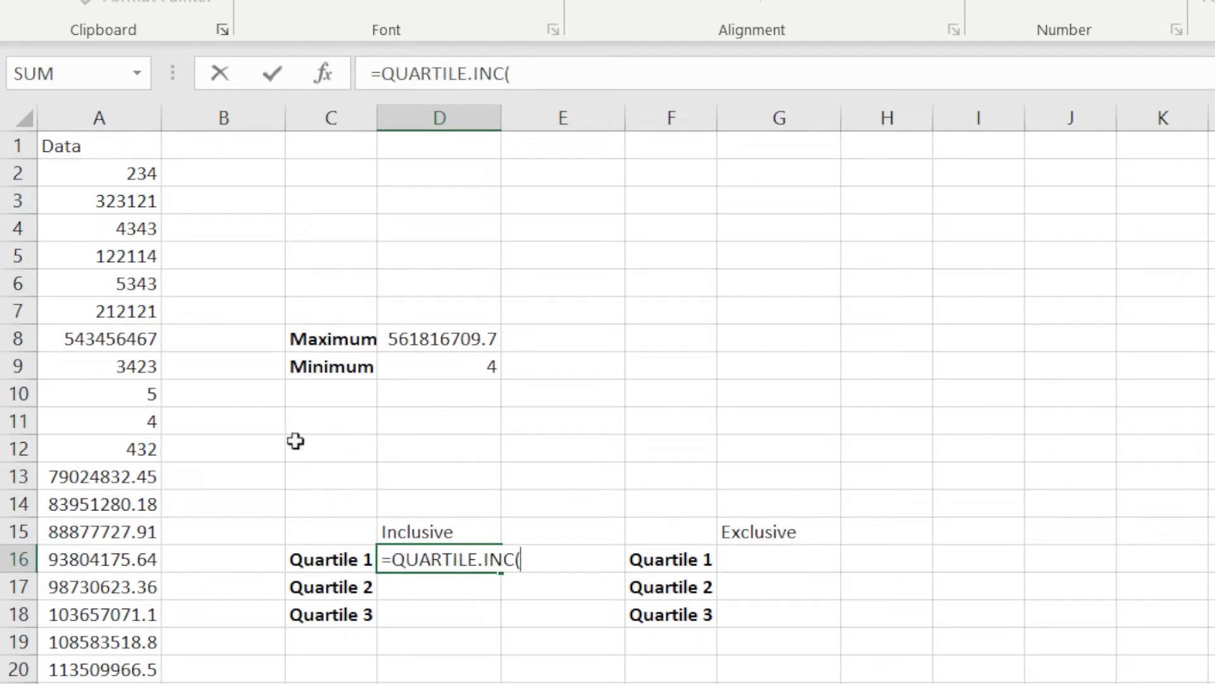
left_click(138, 173)
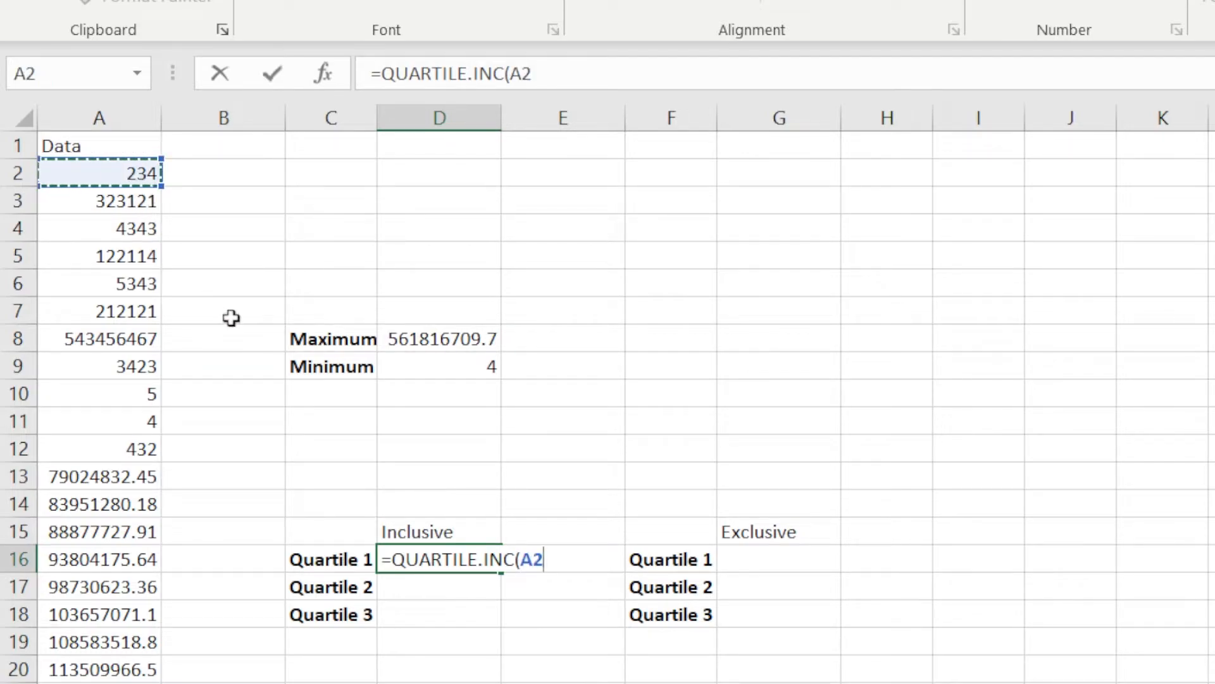
type(":A2")
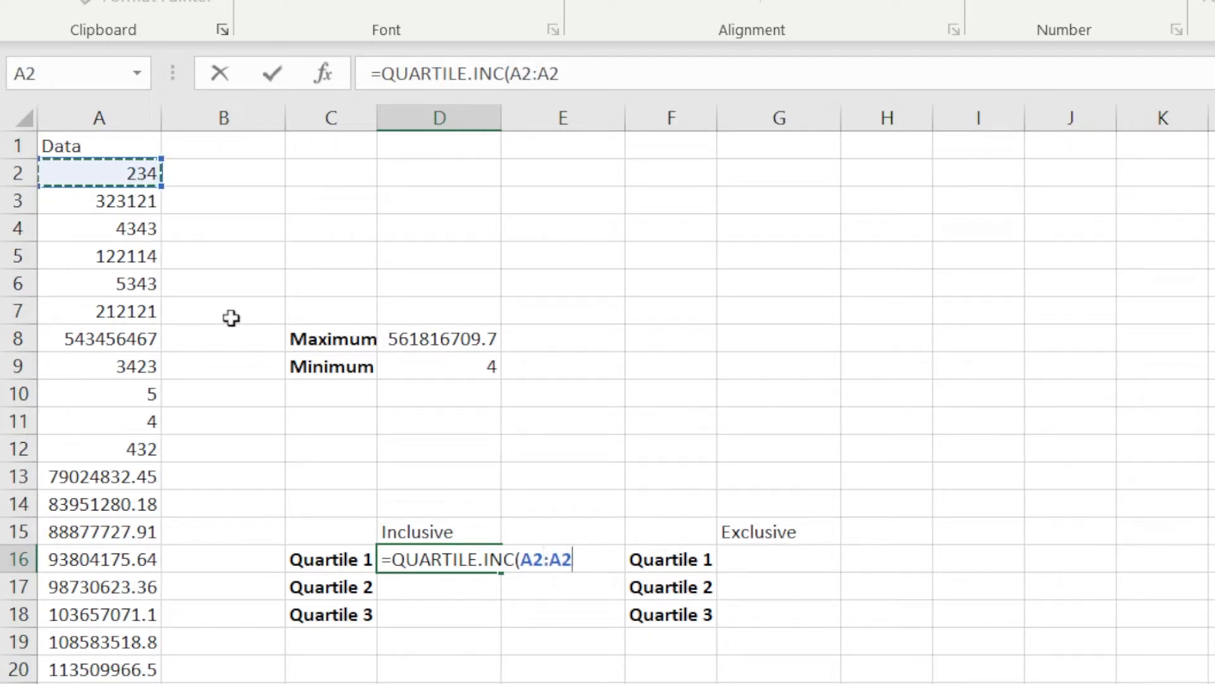
key("BackSpace")
type("11,")
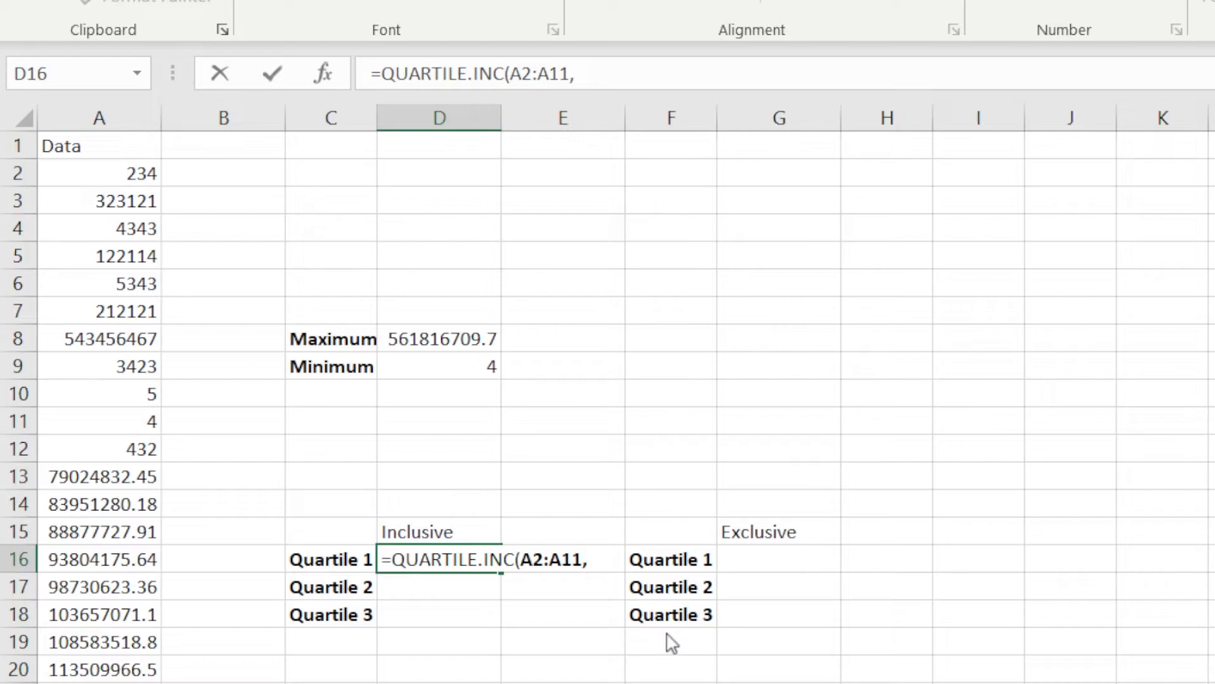
type("1")
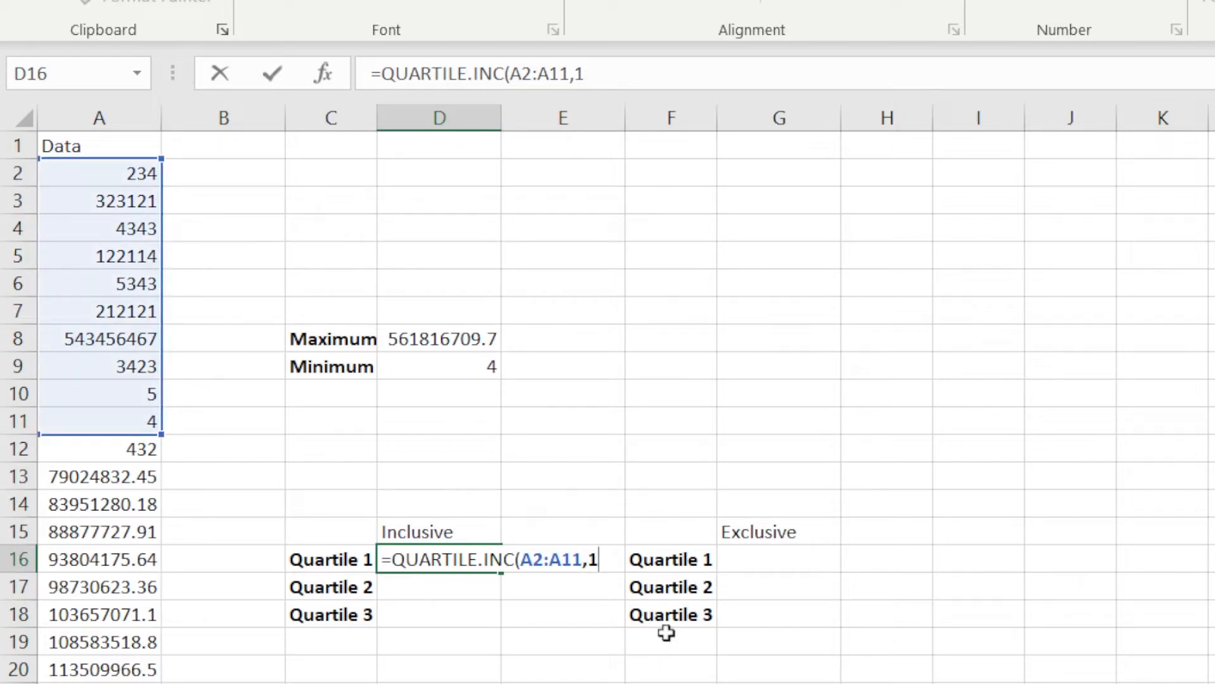
type(")")
key("Return")
left_click(483, 557)
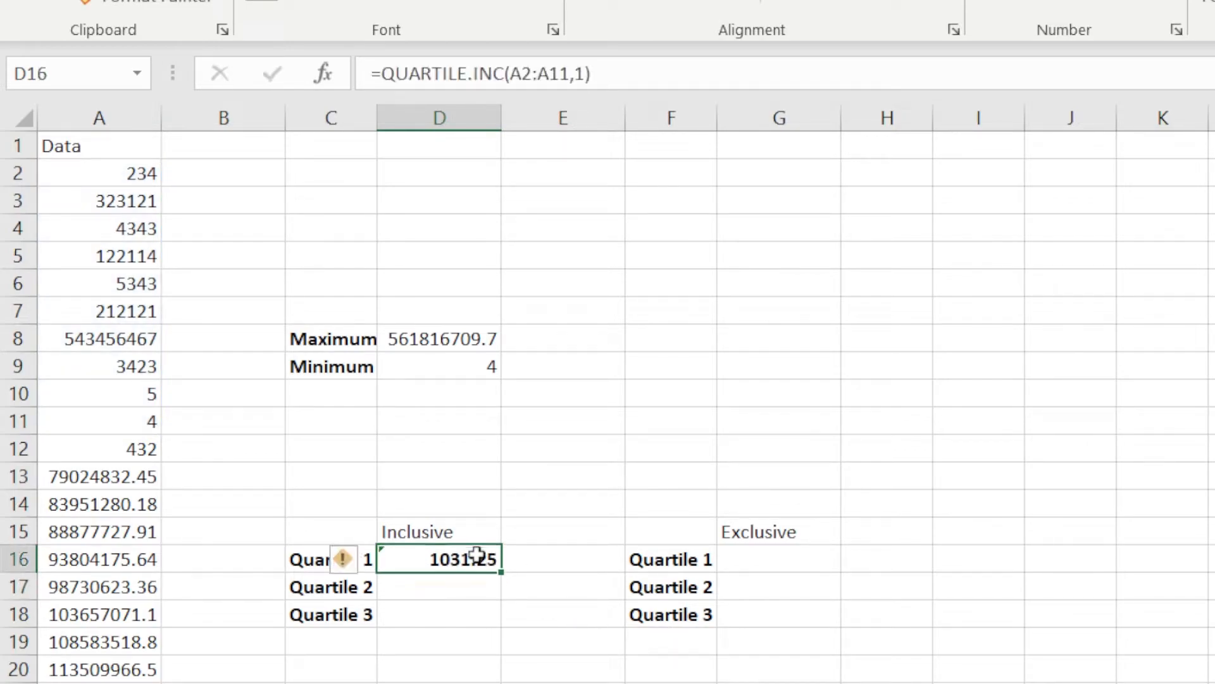
left_click(469, 586)
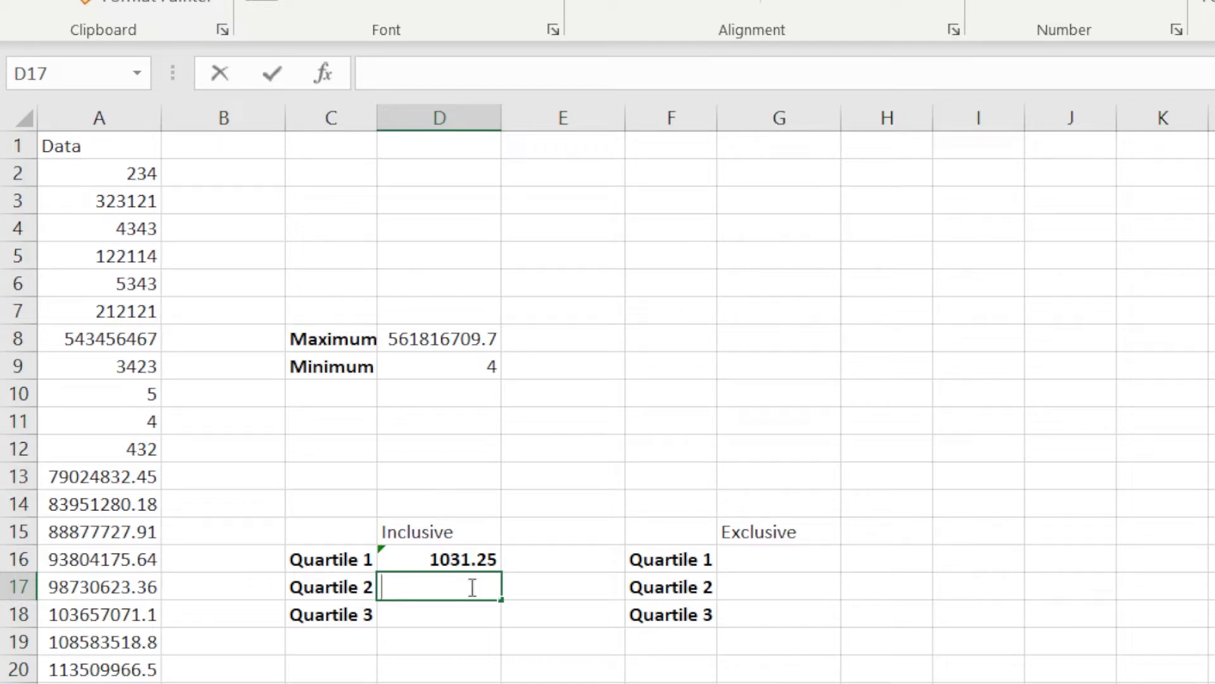
type("-")
Step: Enter =QUARTILE.INC(A2:A111,2) in D17, returning 298251756.3
key("BackSpace")
type("=")
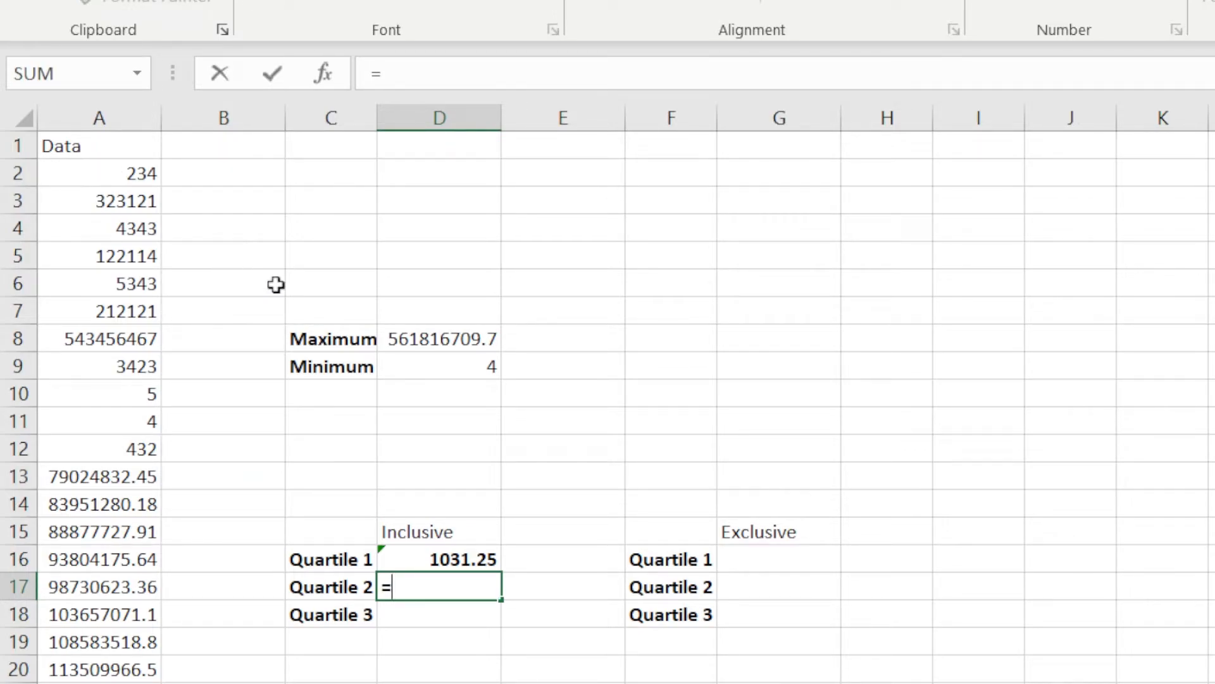
type("q")
key("Down")
key("Down")
key("Tab")
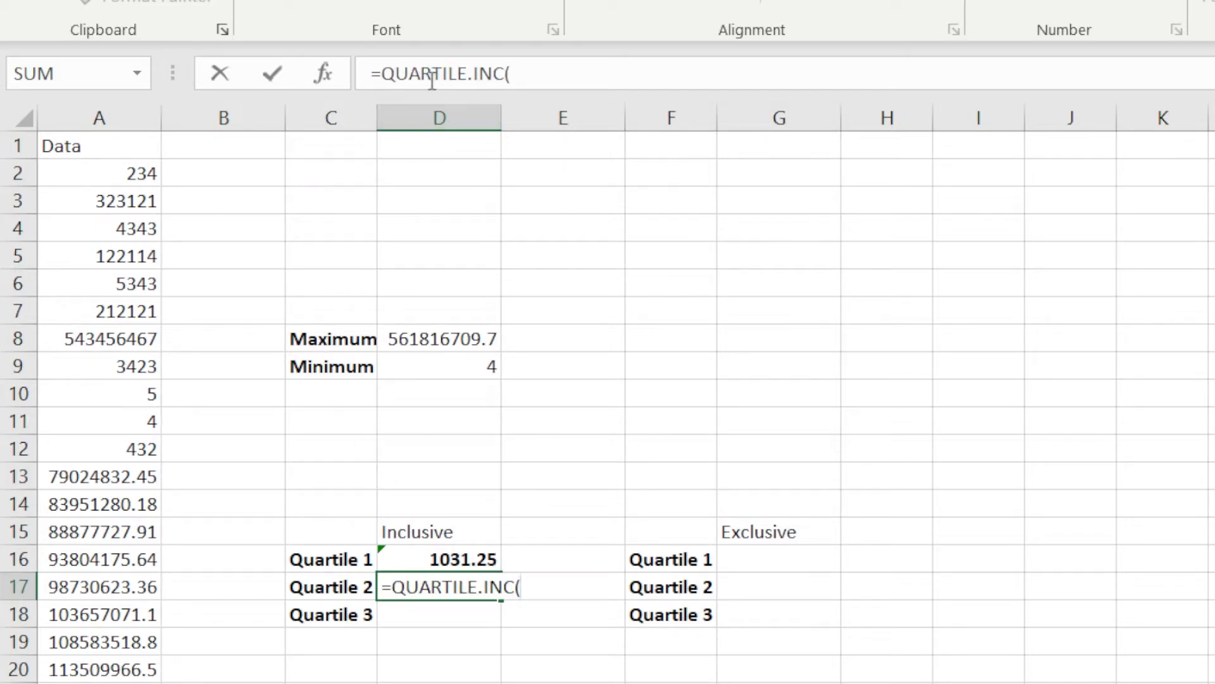
left_click(137, 173)
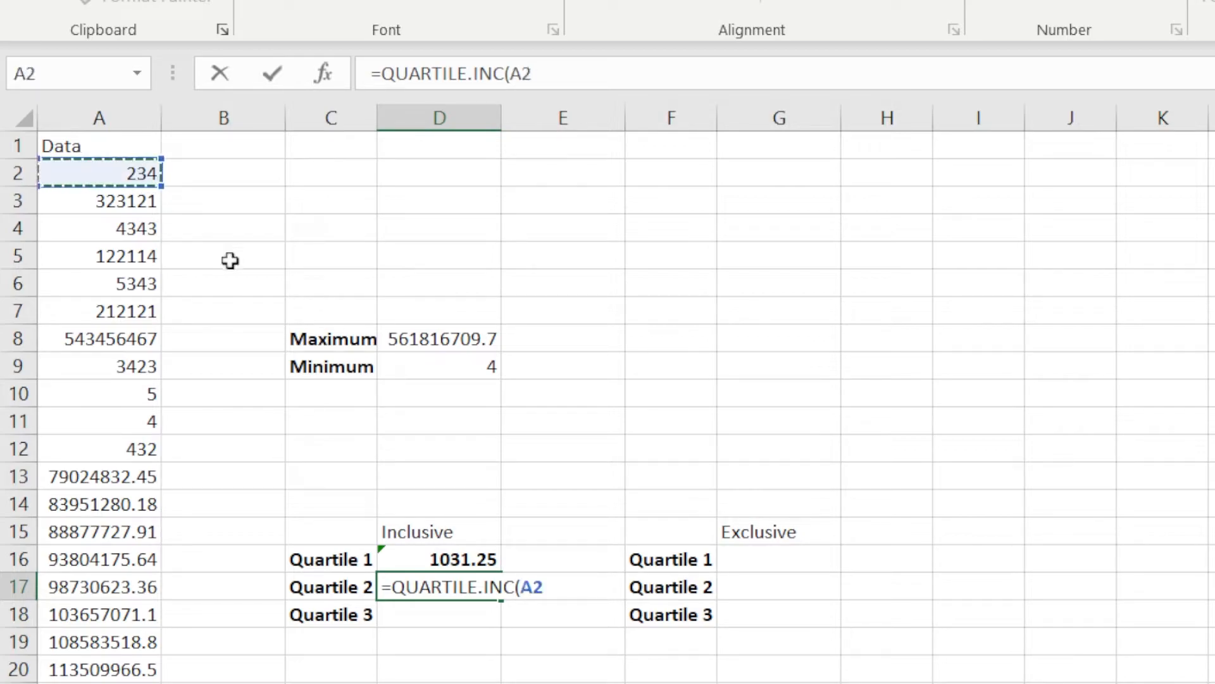
key("ctrl+shift+Down")
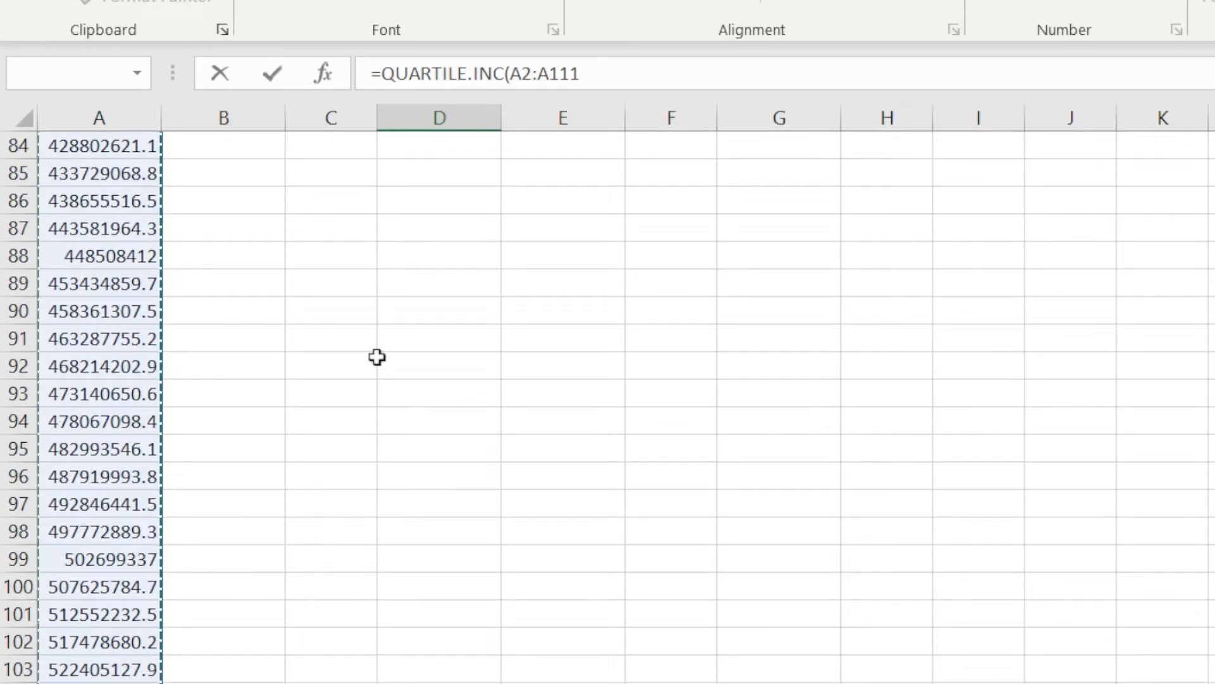
type(")")
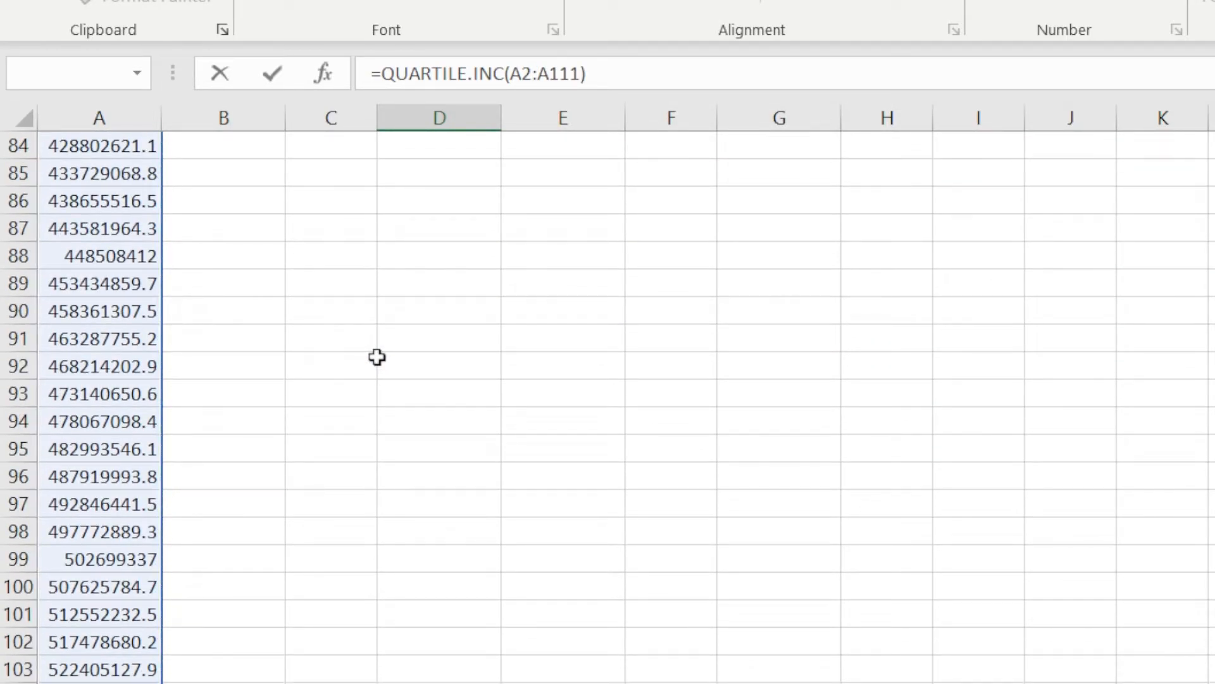
key("BackSpace")
type(",2)")
key("Return")
scroll(465, 570, "up", 4)
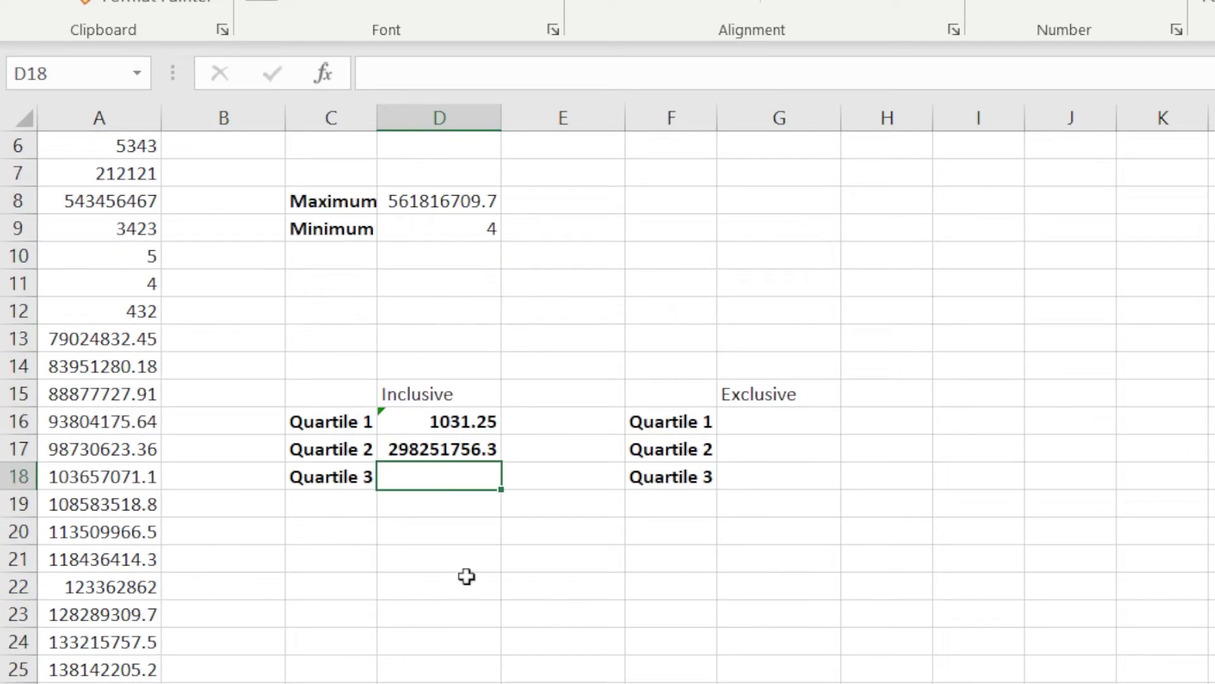
left_click(474, 458)
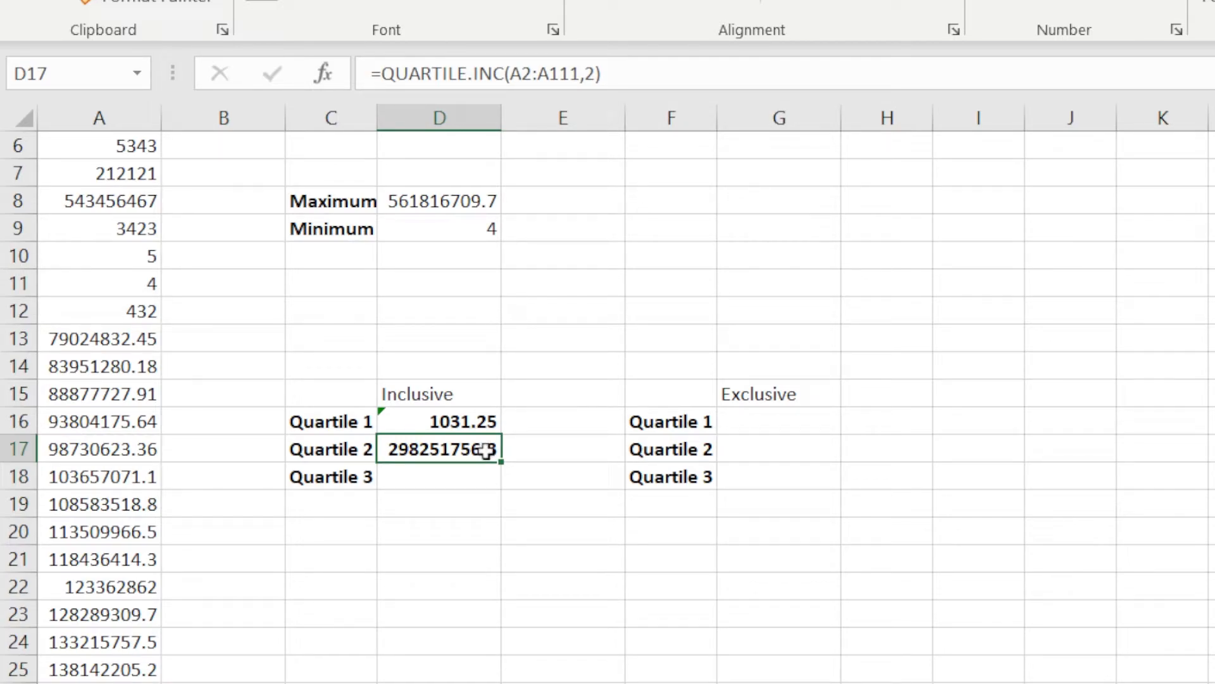
left_click(758, 443)
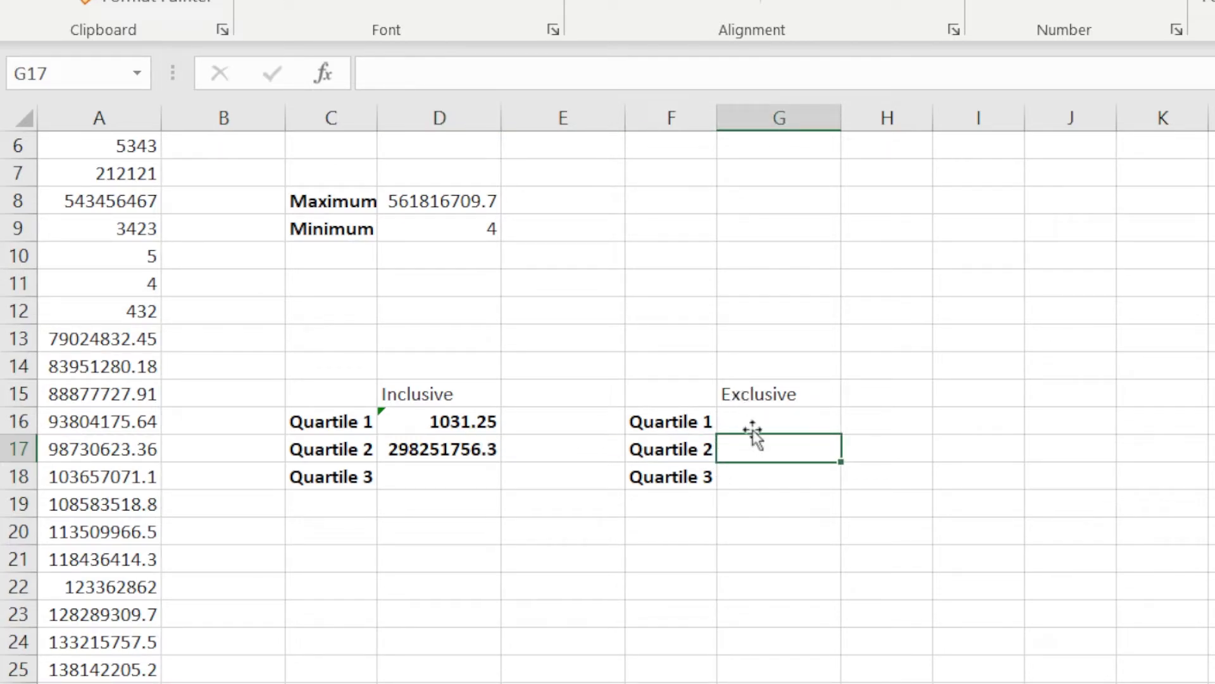
Step: Fix the #NAME? entry in D18 to =QUARTILE.INC(A2:A111,3), returning 432497456.9
left_click(430, 476)
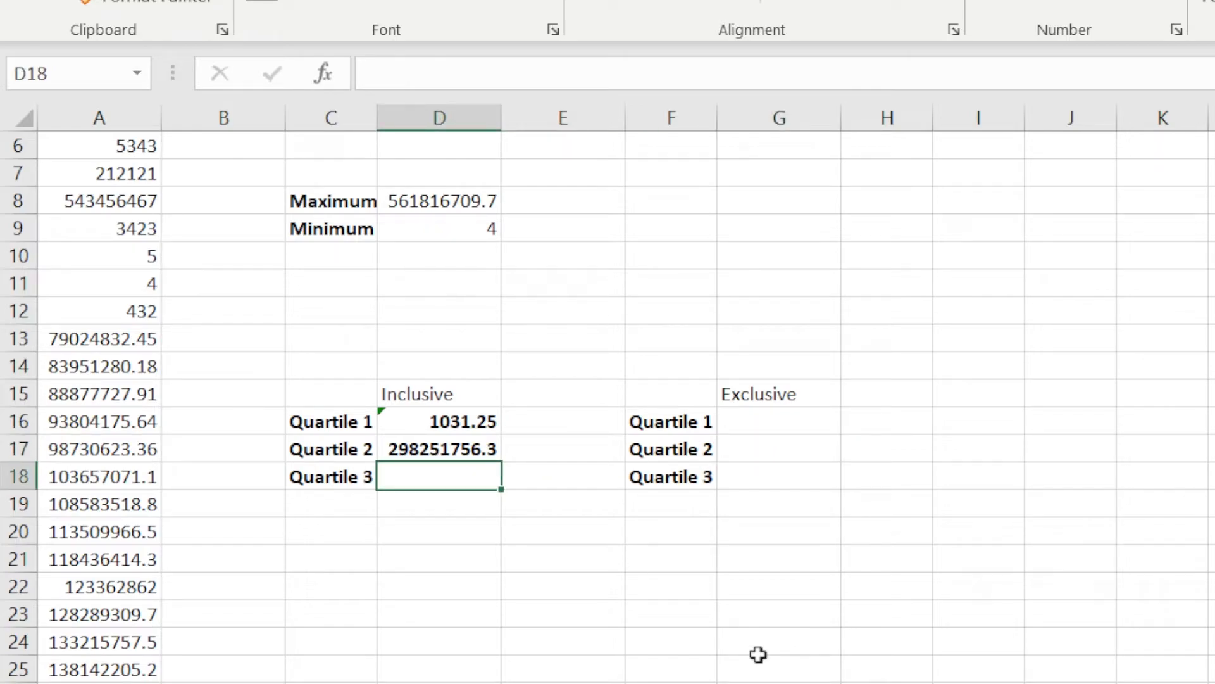
type("=")
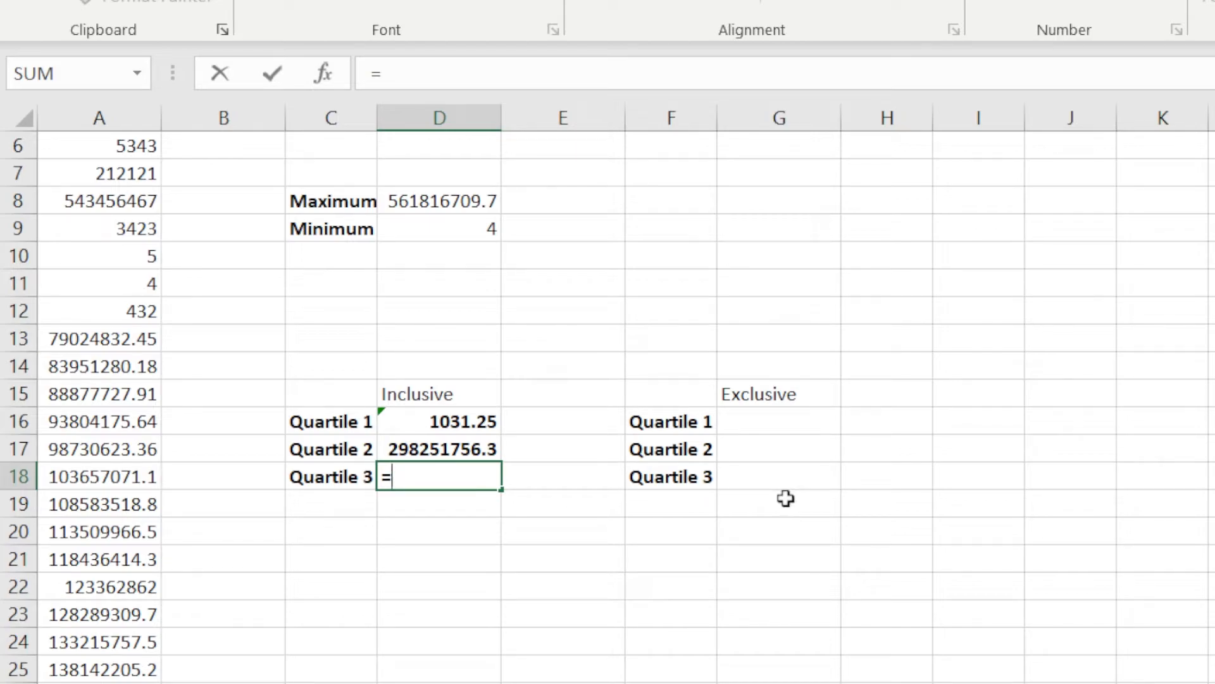
type("q")
key("Return")
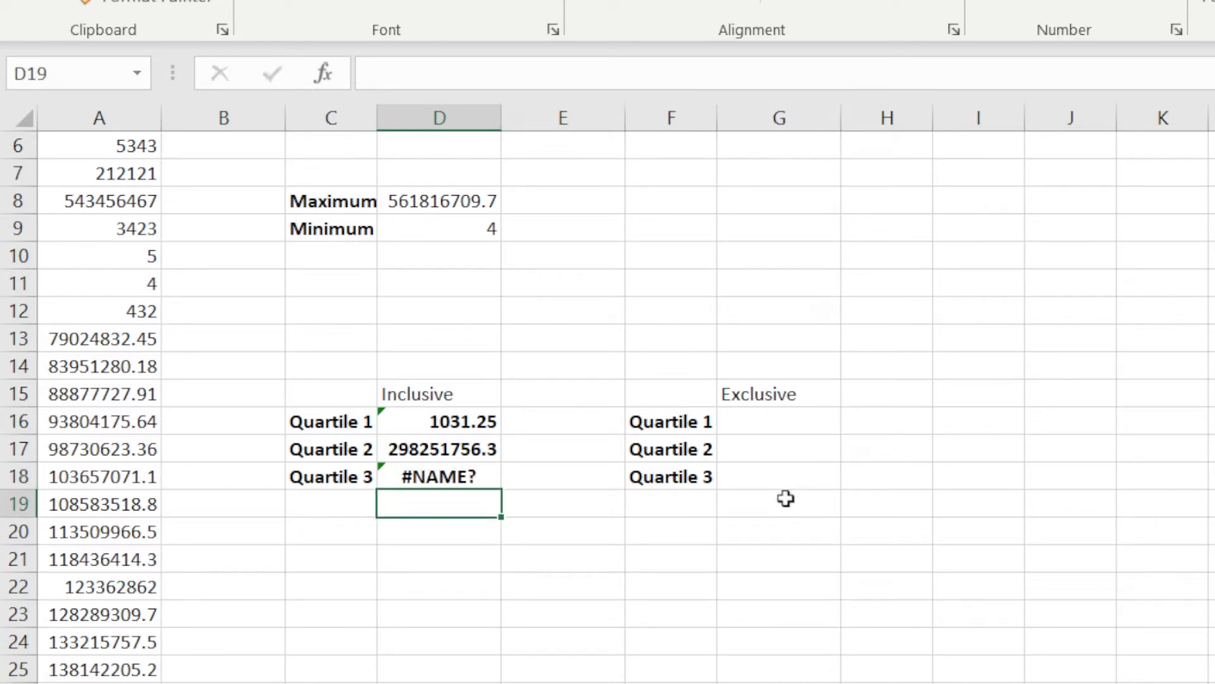
left_click(414, 474)
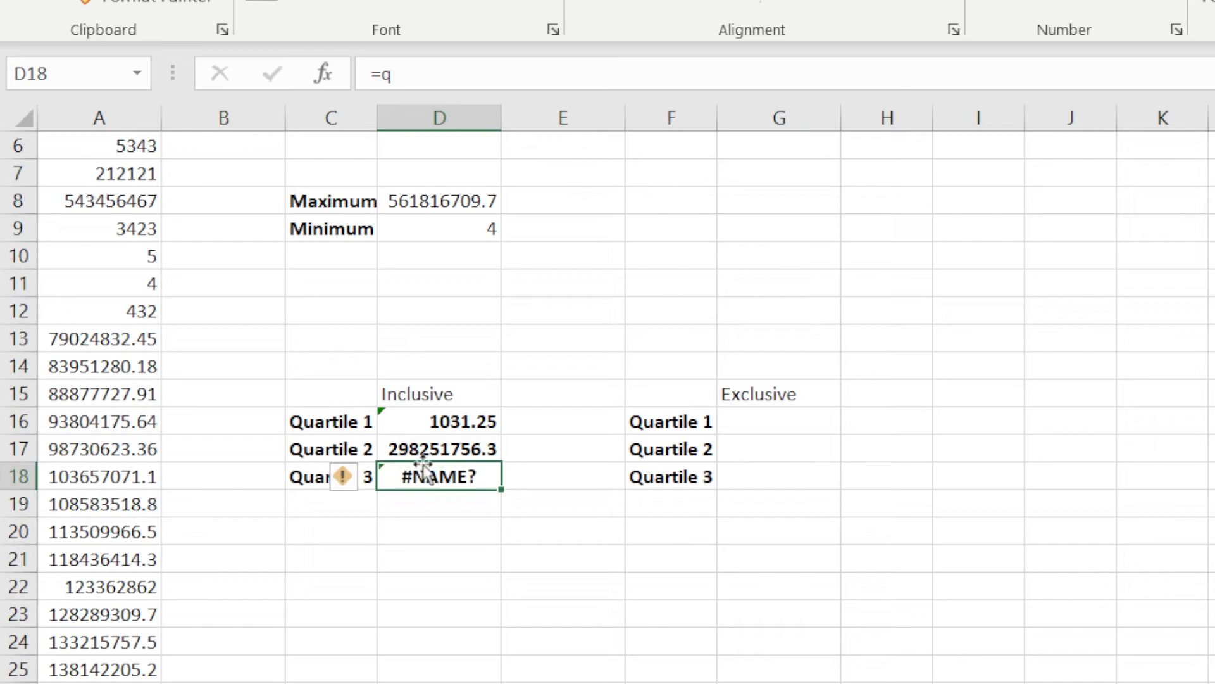
double_click(440, 476)
type("u")
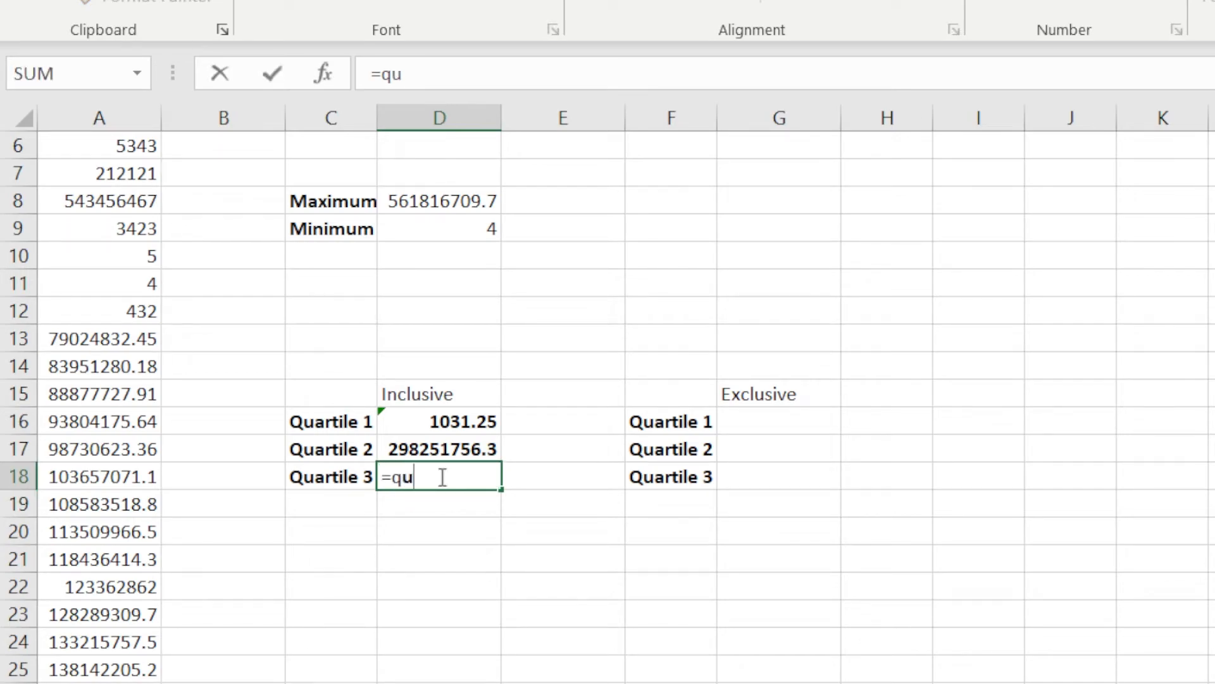
double_click(457, 525)
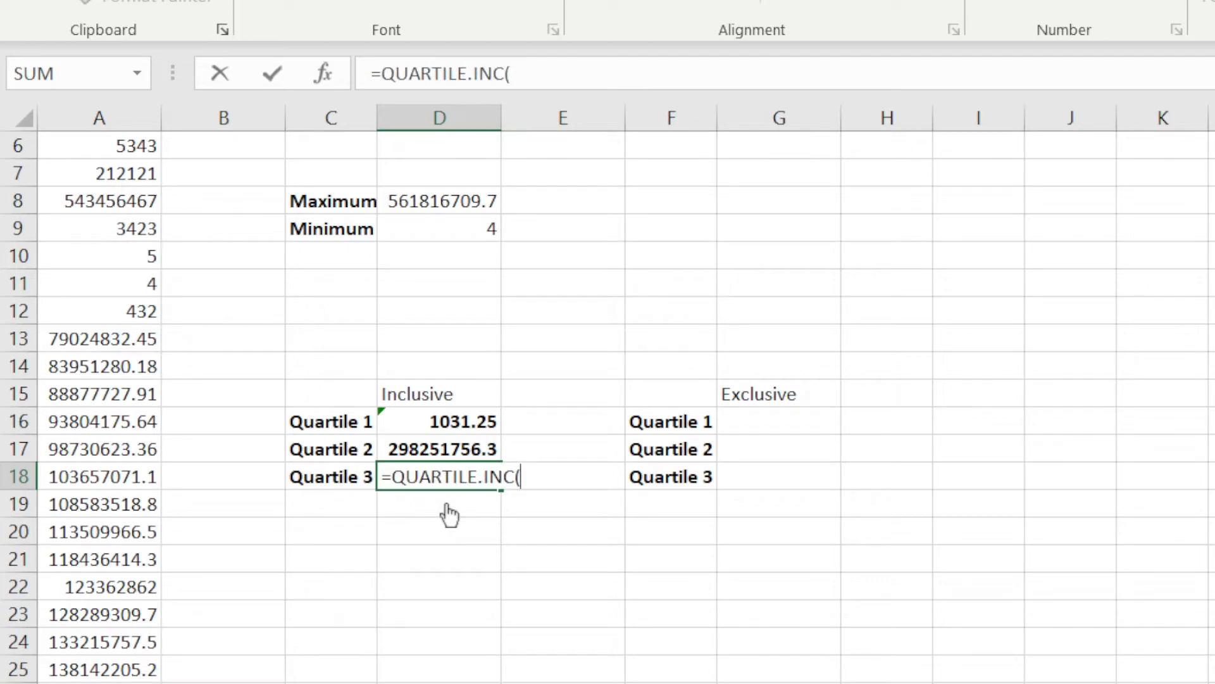
type("A1")
key("BackSpace")
type("2:")
type("A111")
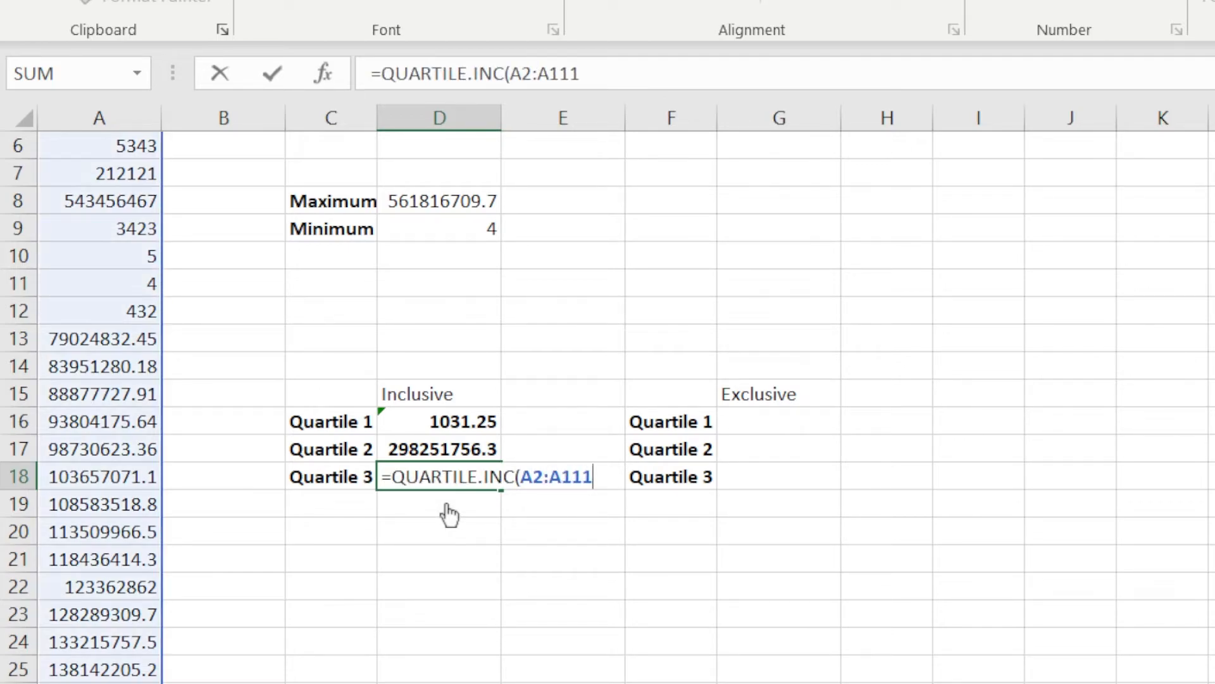
type(",3)")
key("Return")
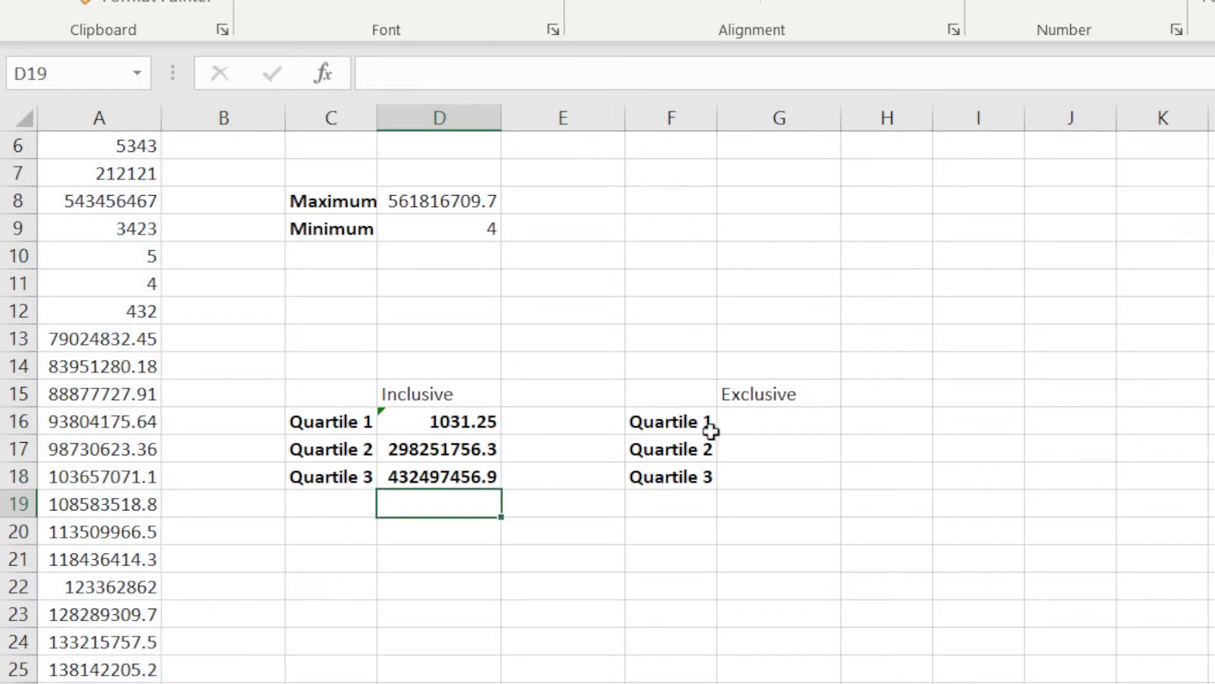
Step: Enter =QUARTILE.EXC(A2:A111,1) in G16, returning 161542831.9, and verify the formula
left_click(759, 421)
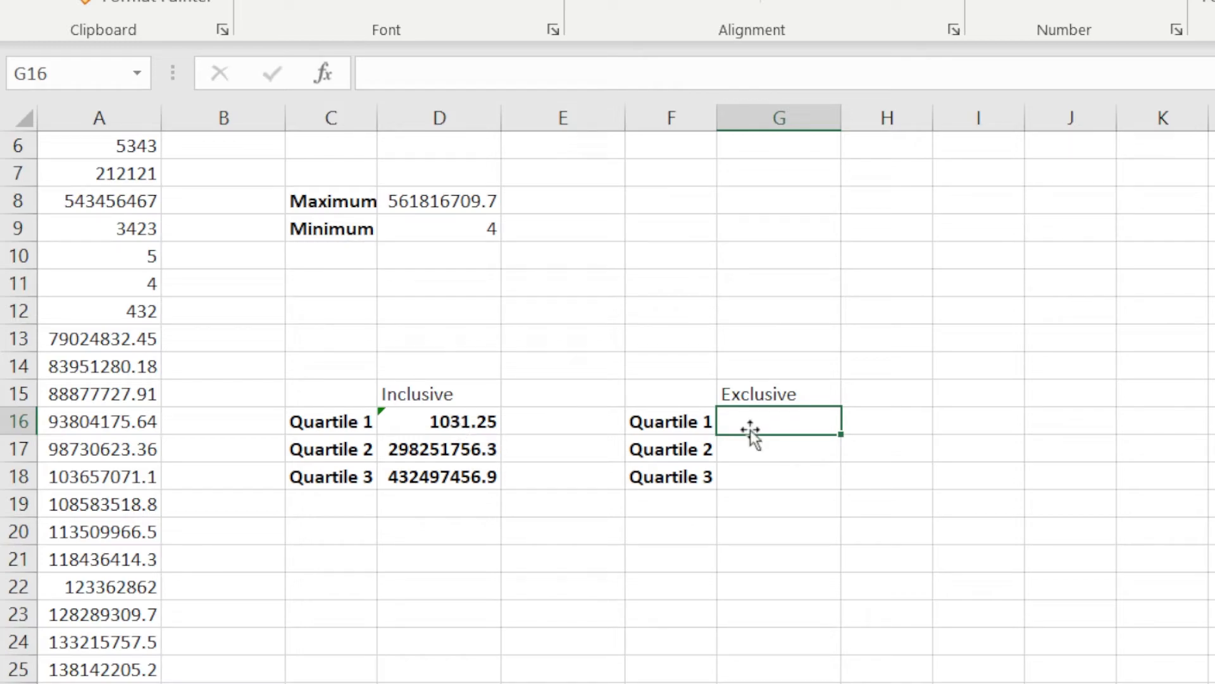
type("=q")
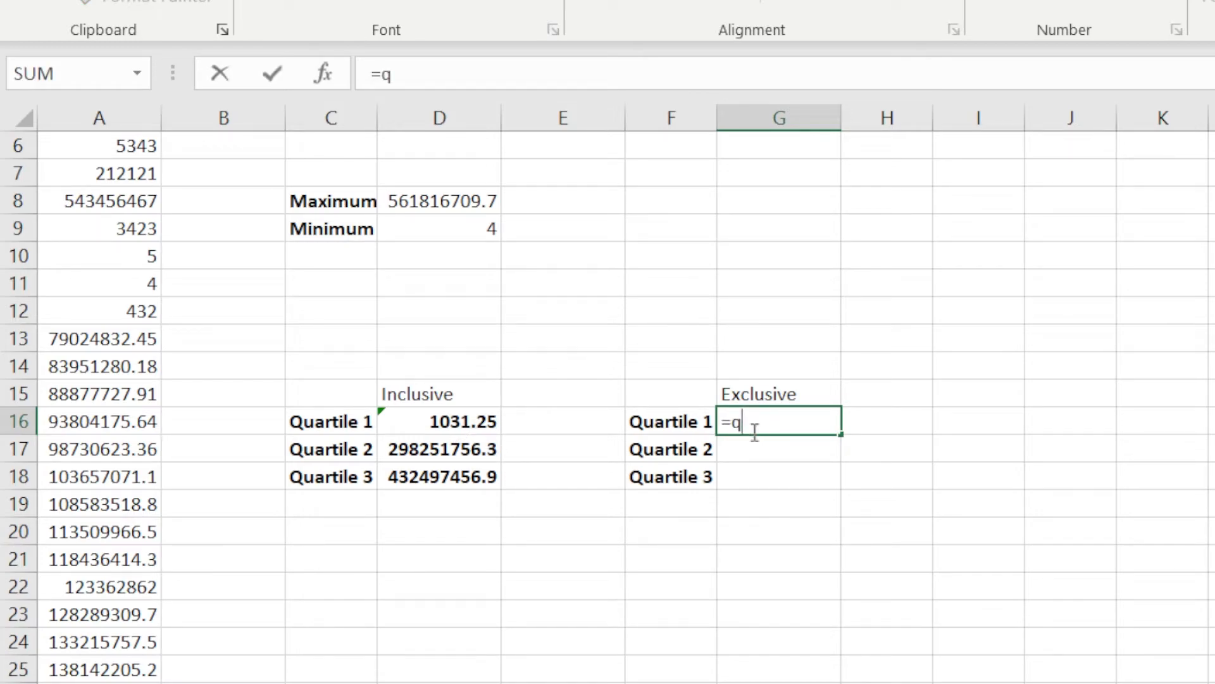
double_click(836, 463)
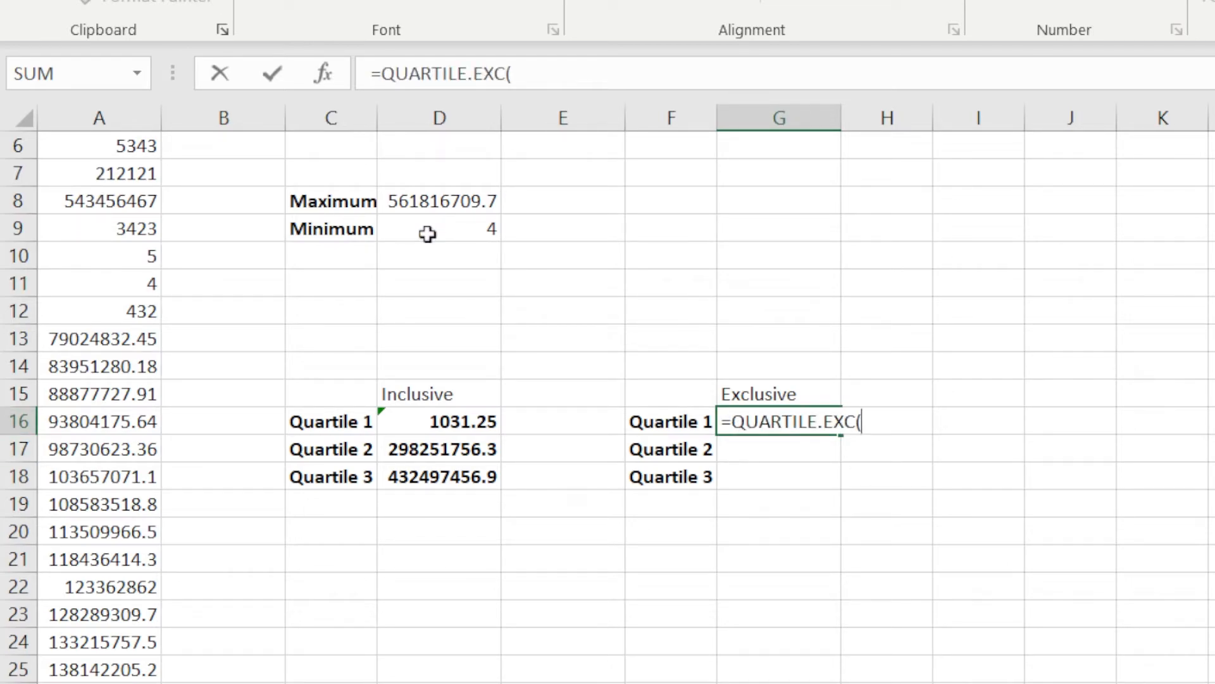
type("A1")
key("BackSpace")
type("2:")
type("A111")
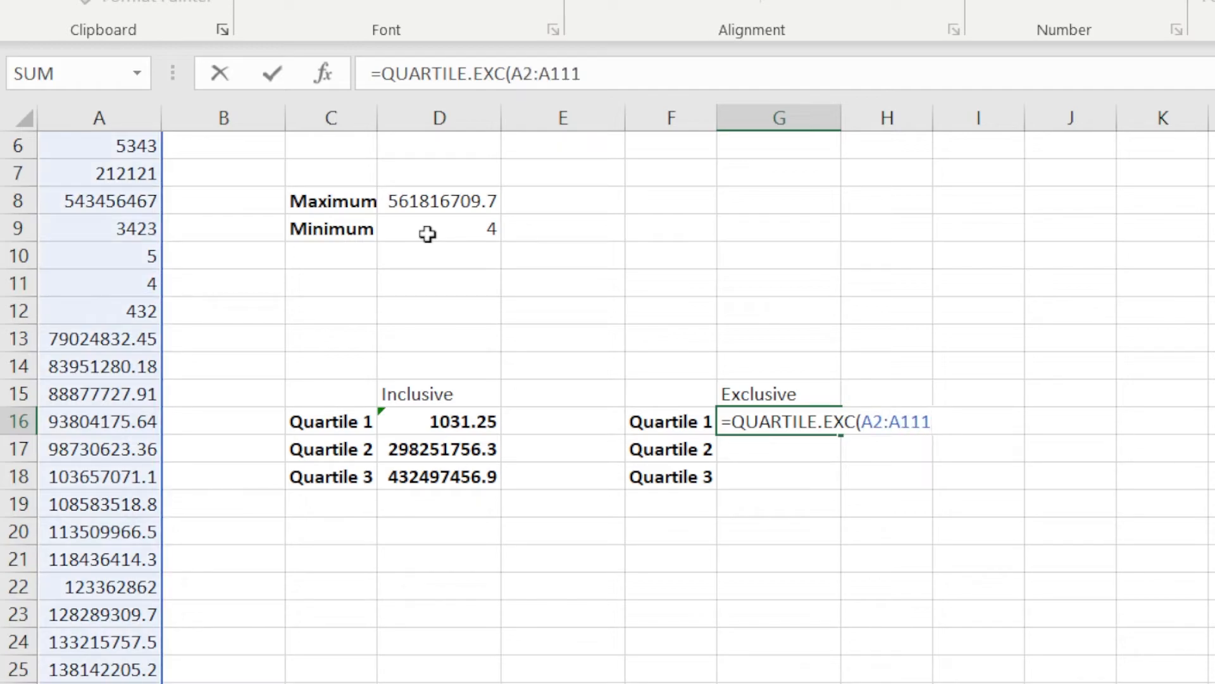
type(",1)")
key("Return")
left_click(796, 420)
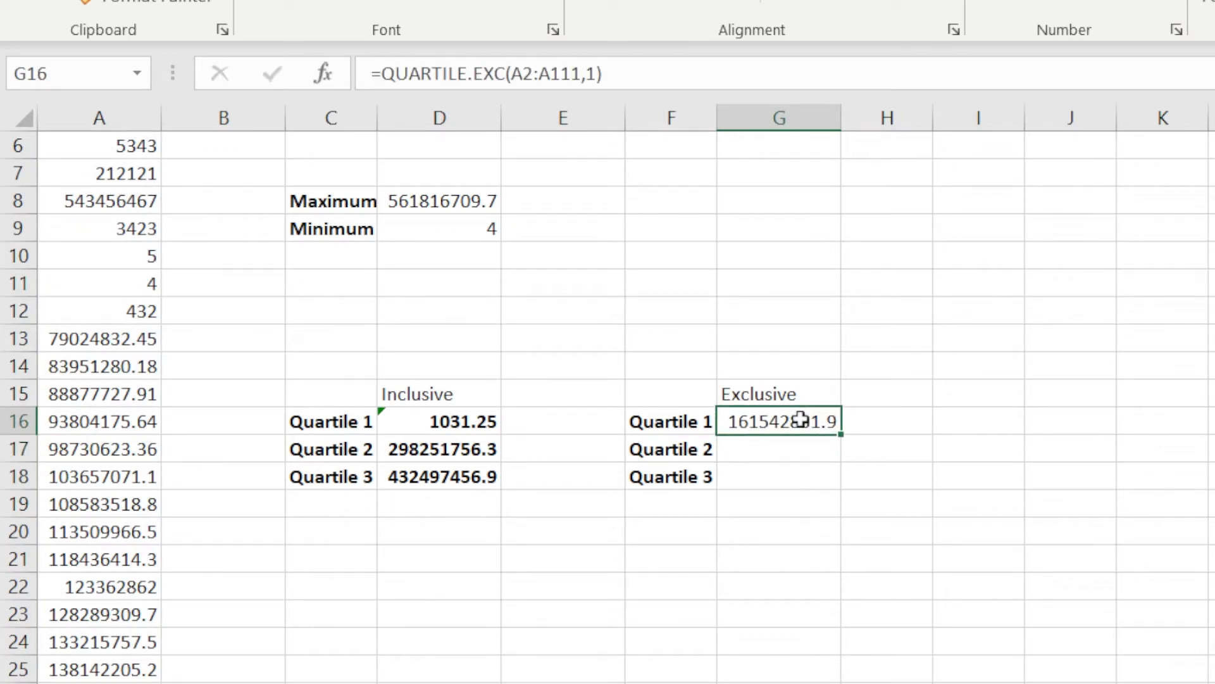
double_click(806, 422)
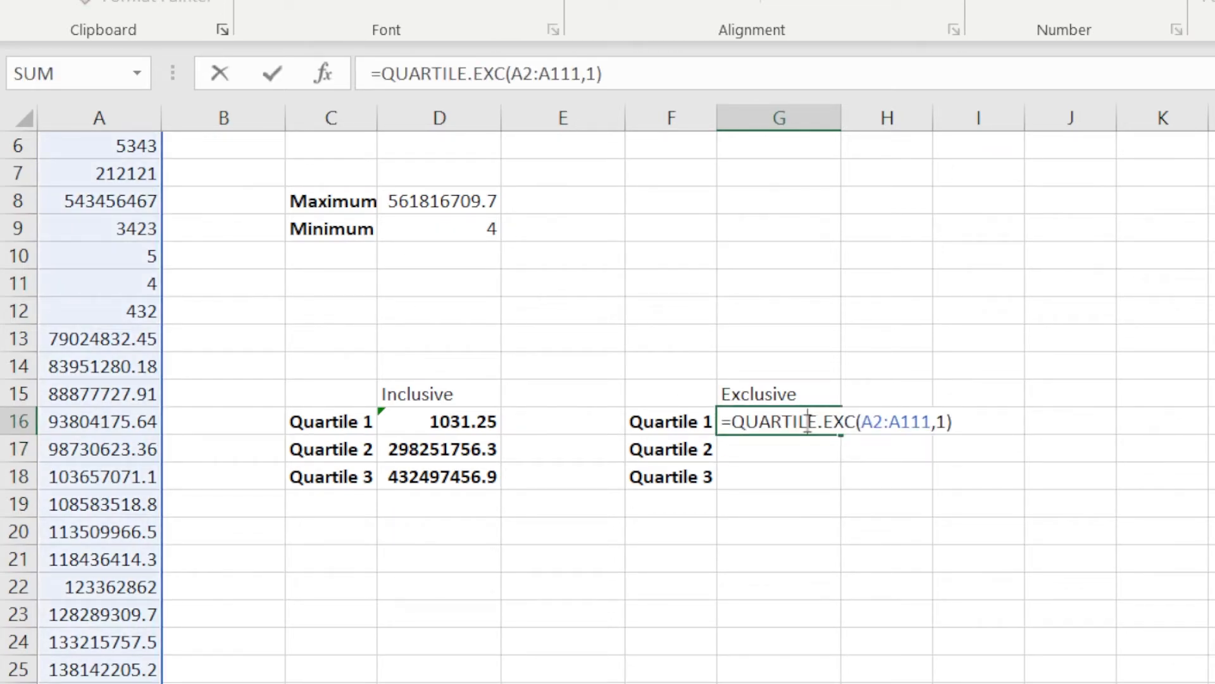
key("Return")
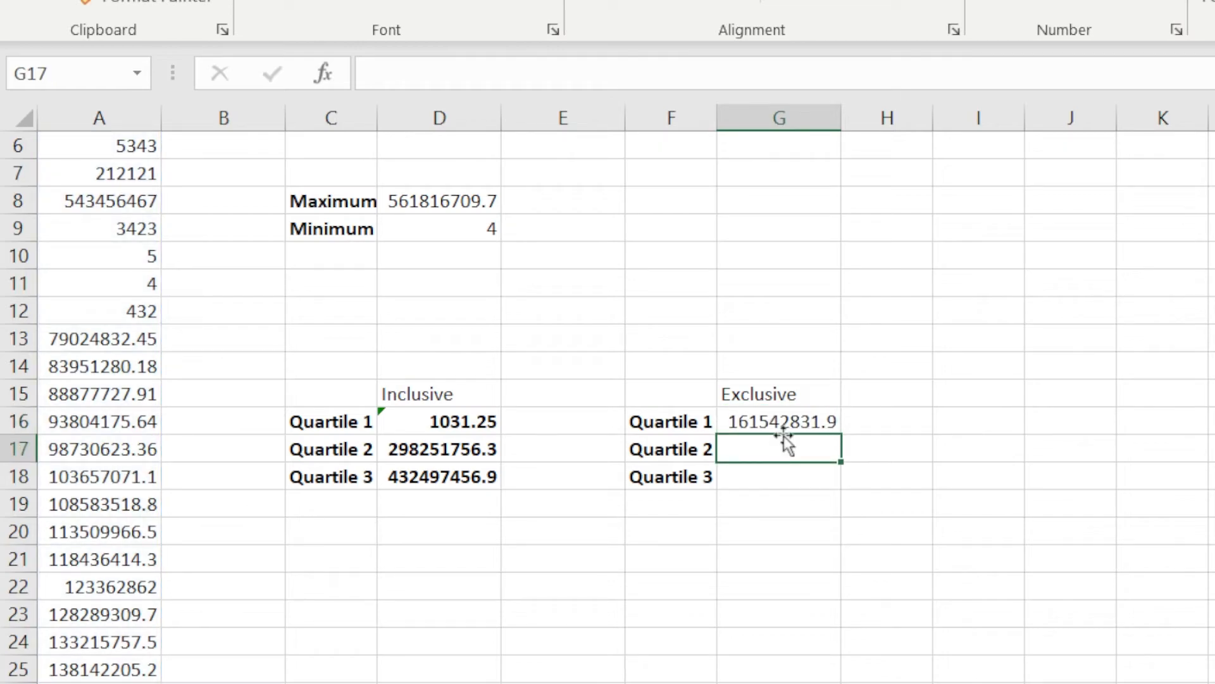
Step: Enter =QUARTILE.EXC(A2:A111,2) in G17, correcting typos, returning 298251756.3
left_click(785, 432)
left_click(818, 449)
type("=A")
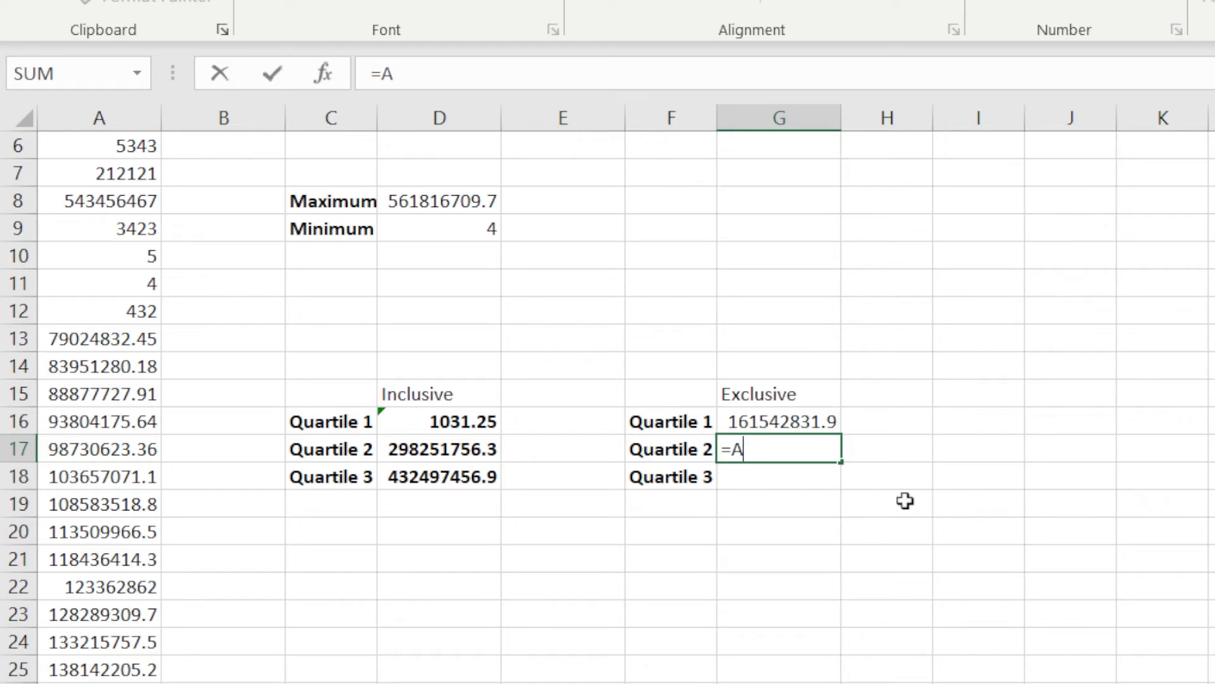
key("BackSpace")
type("qu")
type("r")
key("BackSpace")
key("Tab")
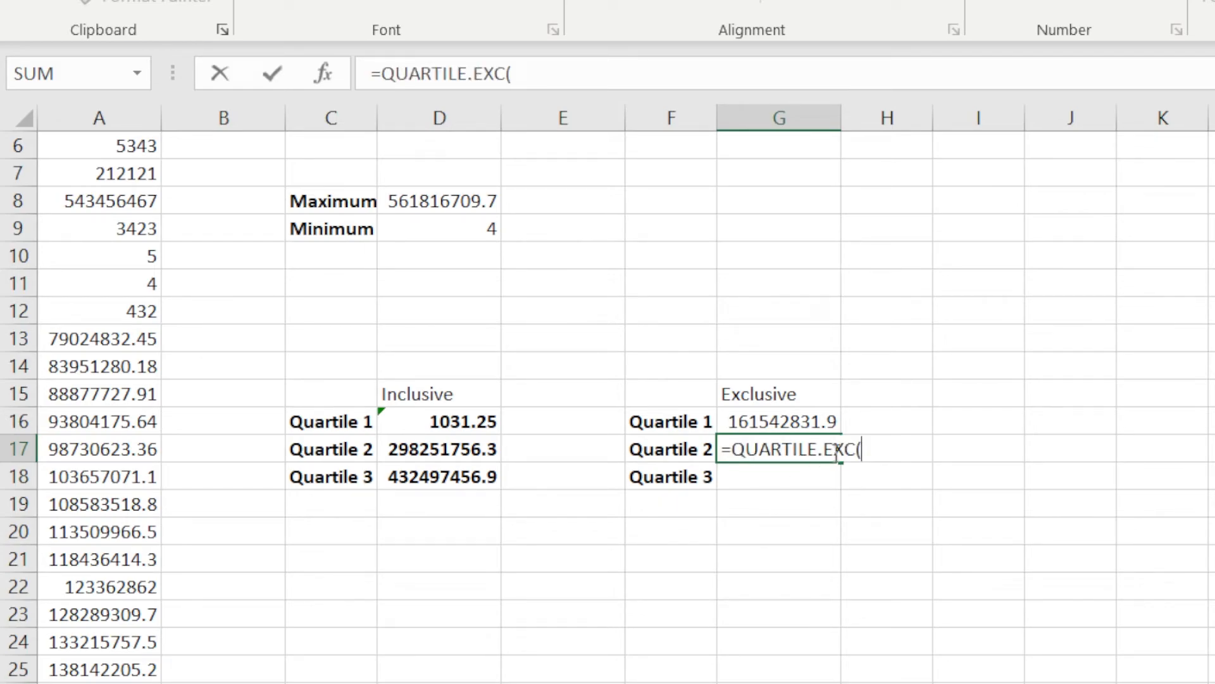
left_click(541, 79)
type("A1")
key("BackSpace")
type("2:A1")
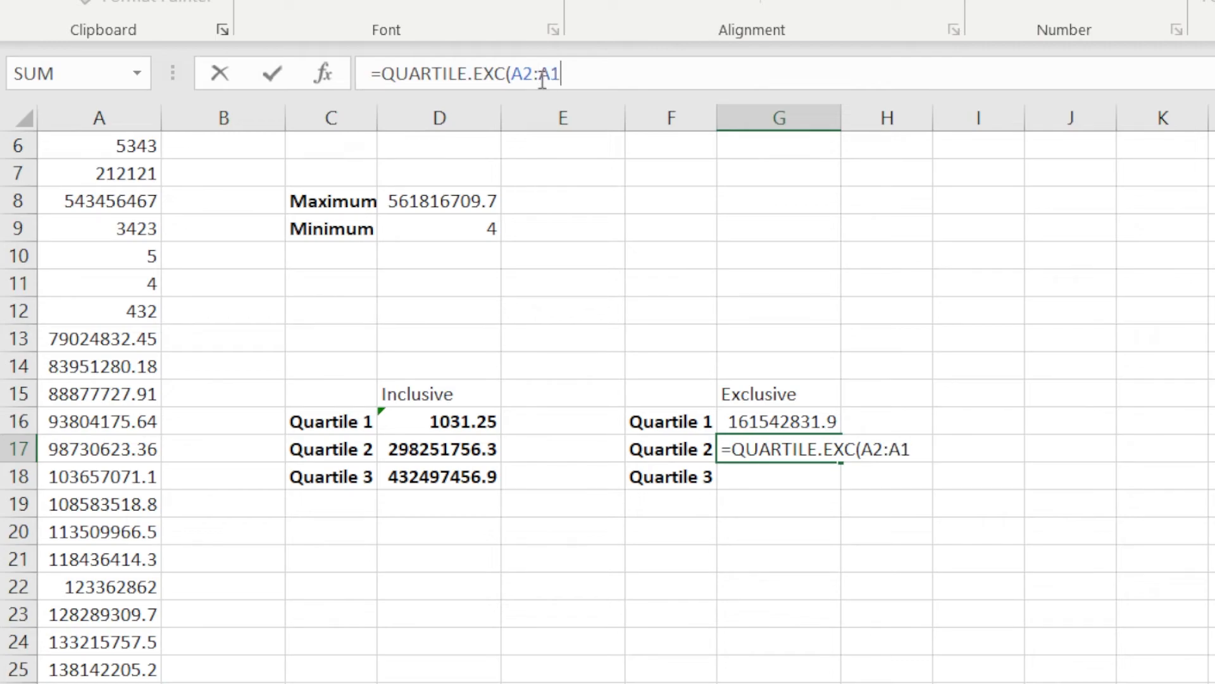
type("11,2")
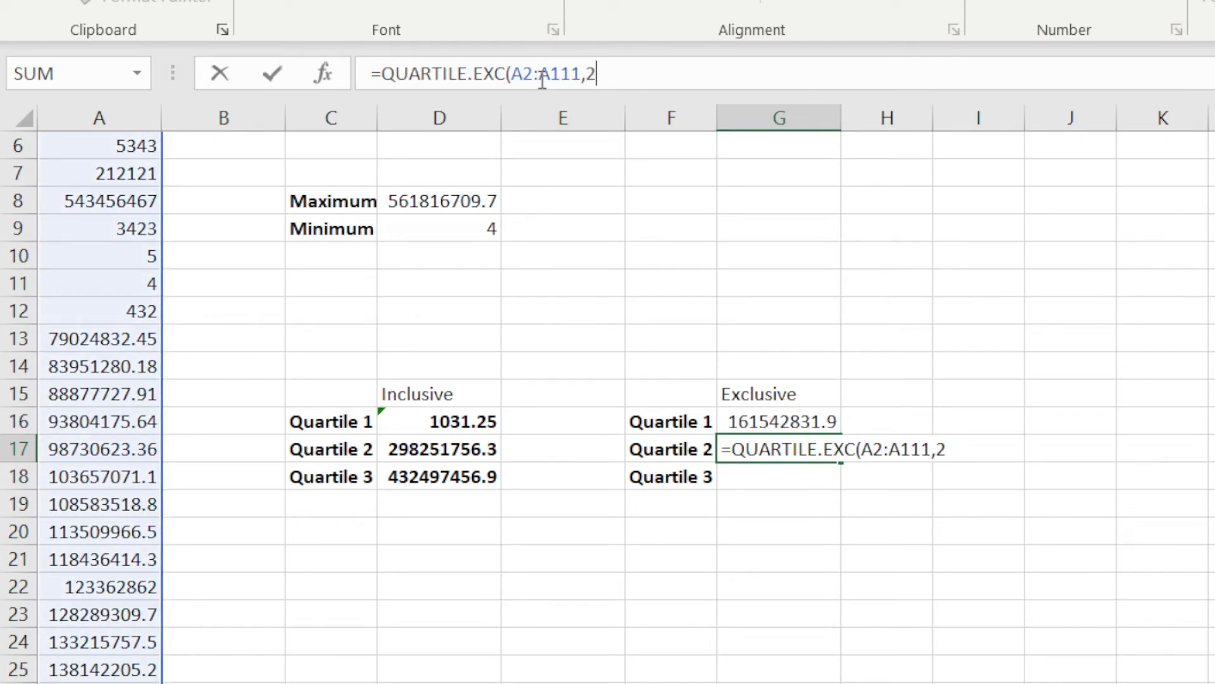
type(")")
key("Return")
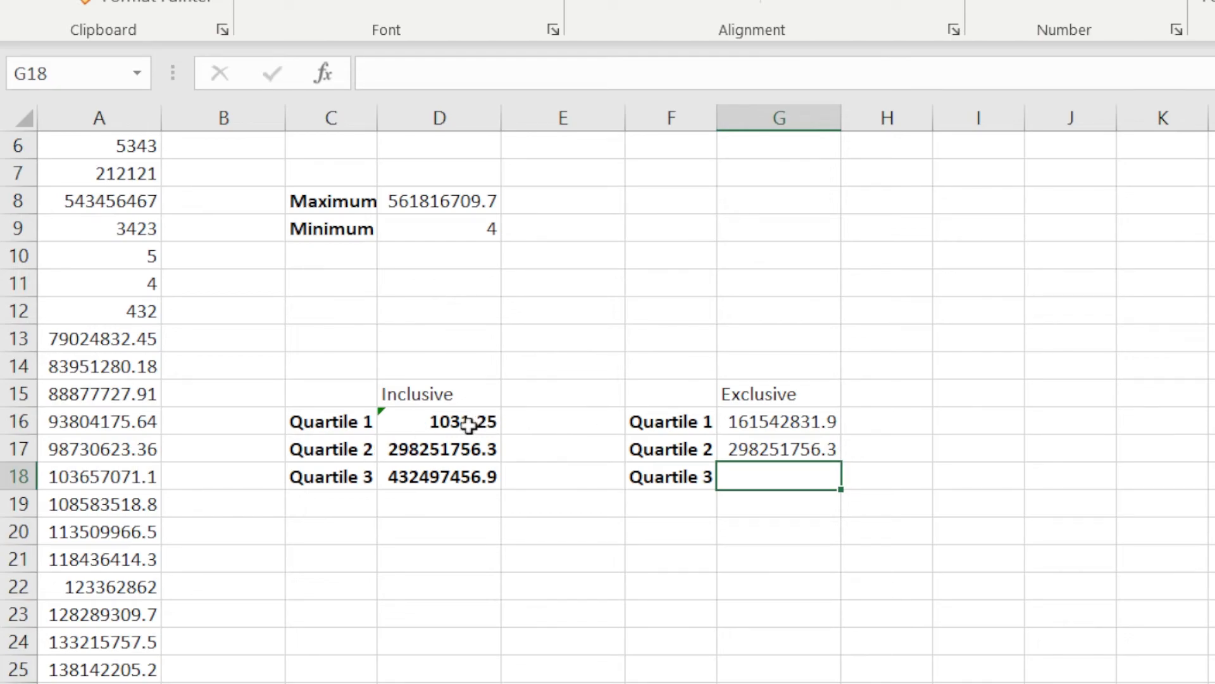
Step: Extend D16's range from A2:A11 to A2:A111 so inclusive Quartile 1 shows 164006055.7; D17 checked unchanged
left_click(472, 424)
left_click(566, 75)
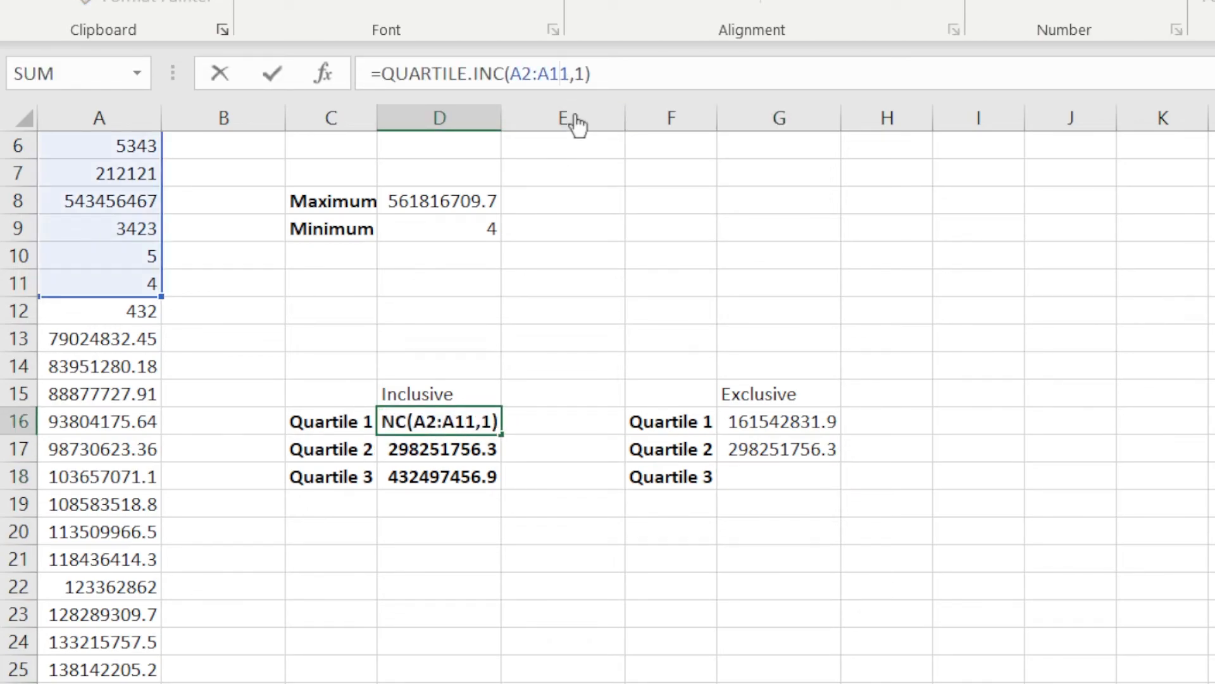
type("1")
key("Return")
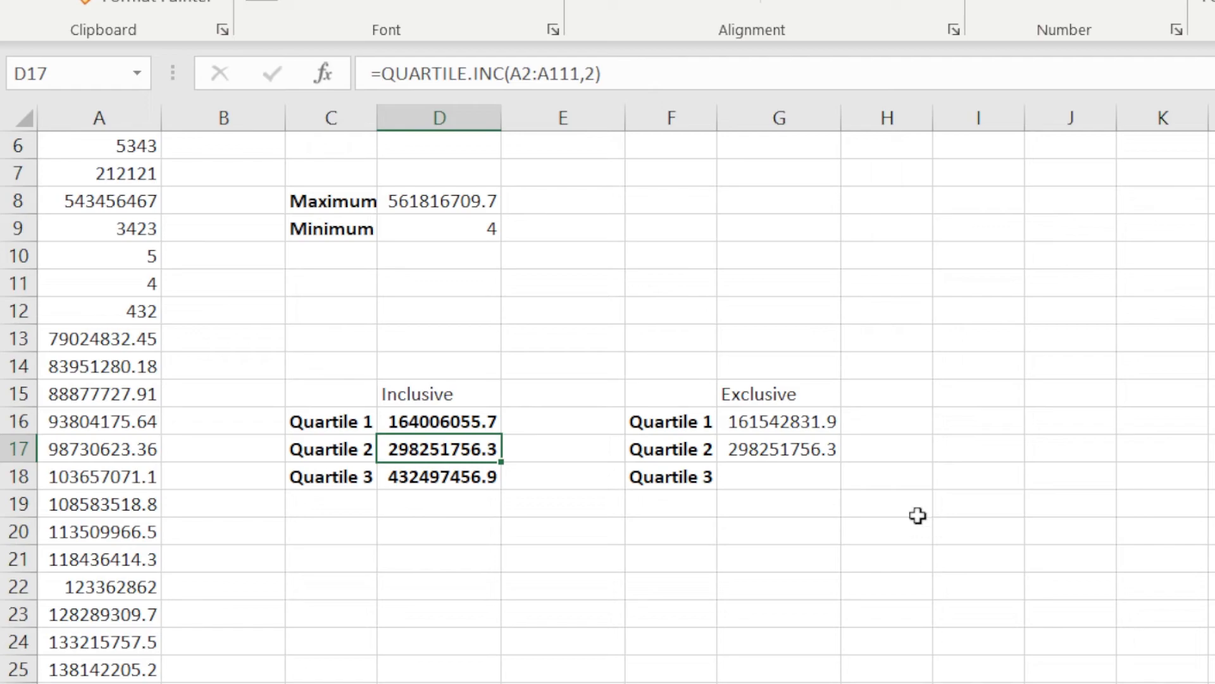
left_click(560, 73)
left_click(457, 422)
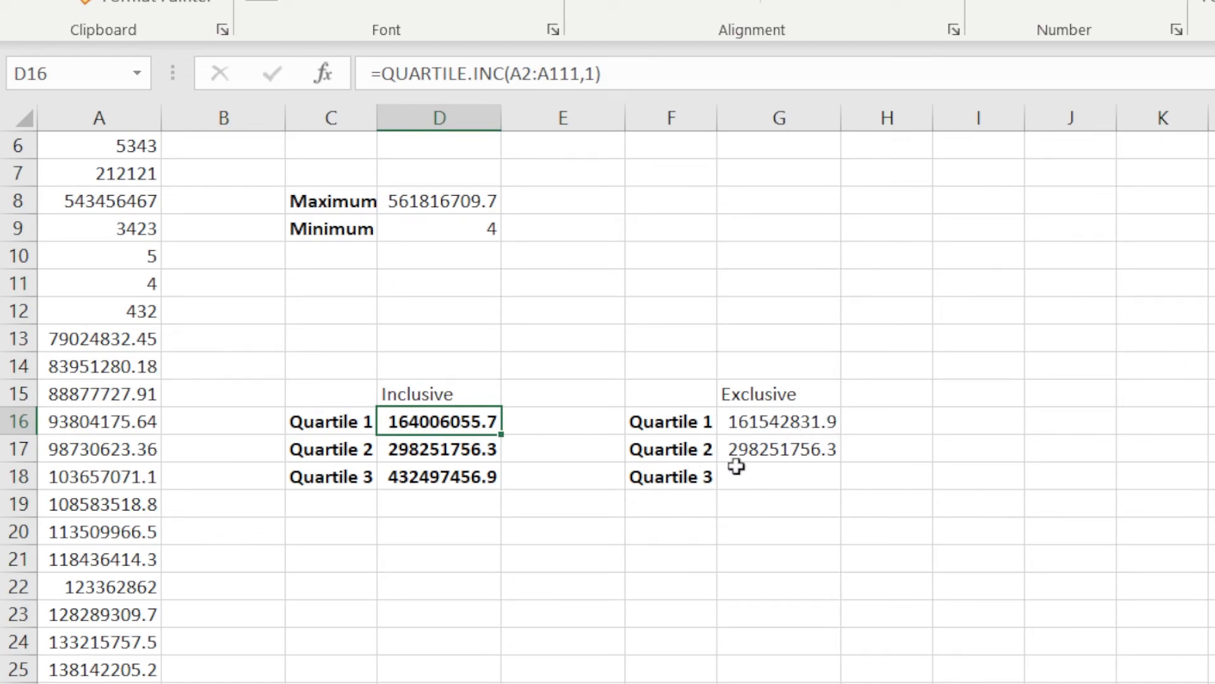
left_click(795, 475)
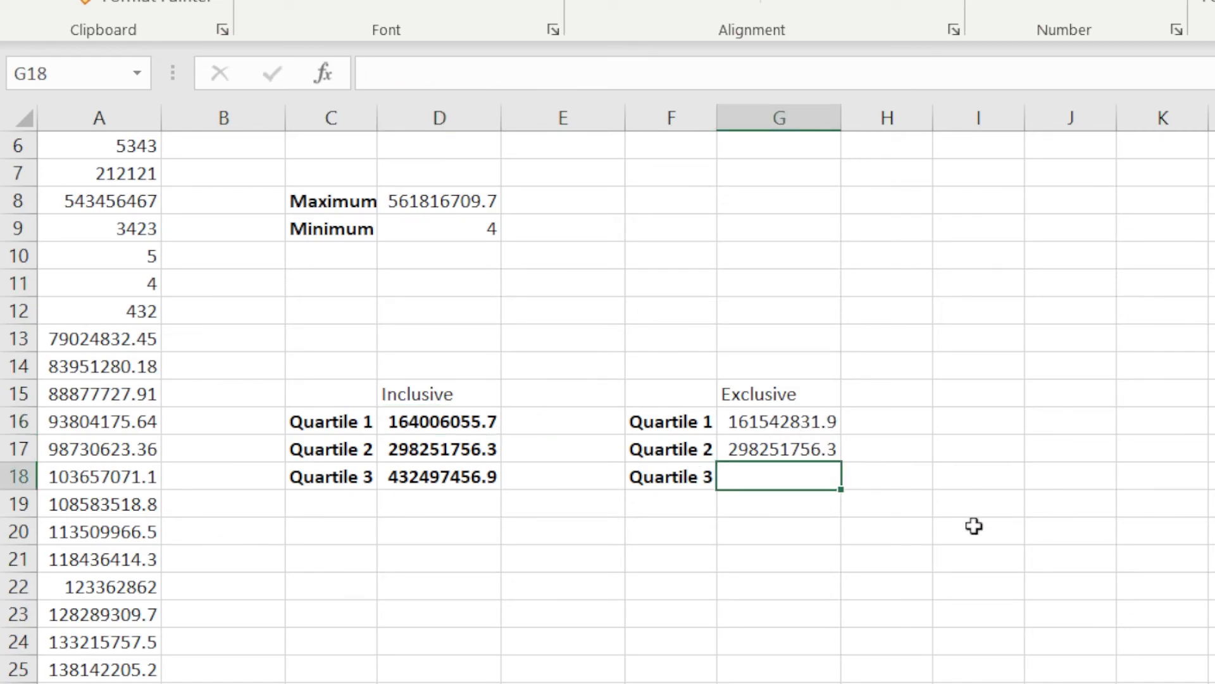
type("=A")
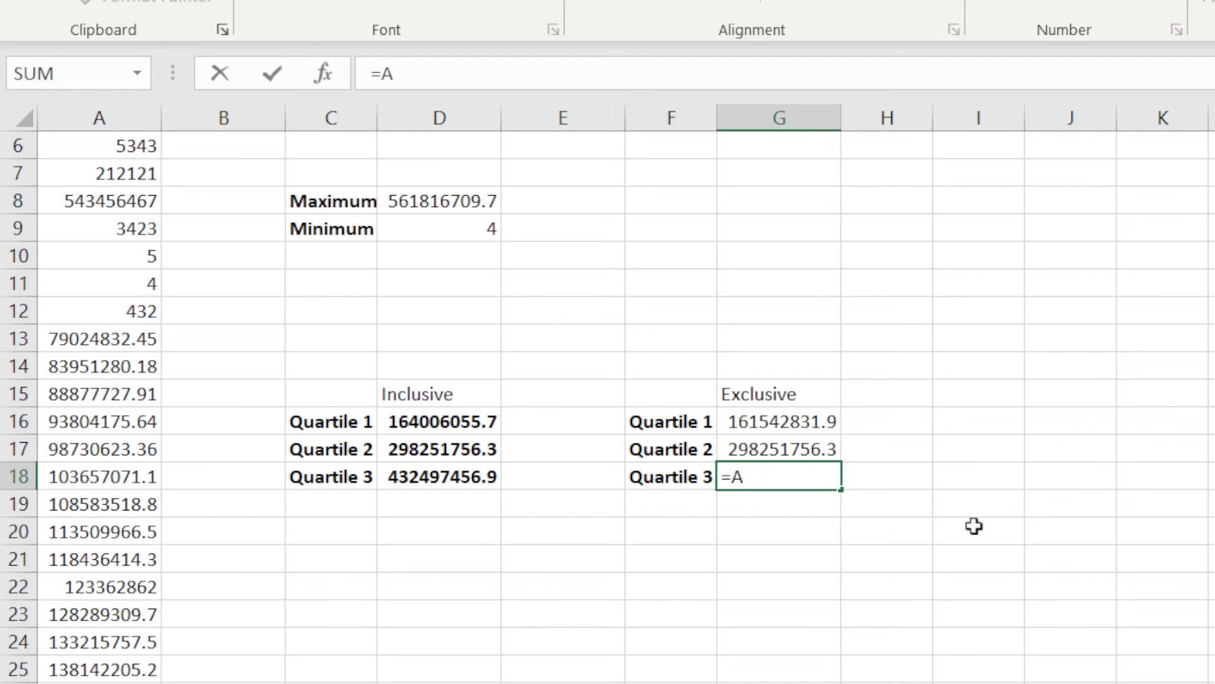
Step: Enter =QUARTILE.EXC(A1:A111,3) in G18, returning 434960680.7
key("BackSpace")
type("qu")
key("Down")
key("Tab")
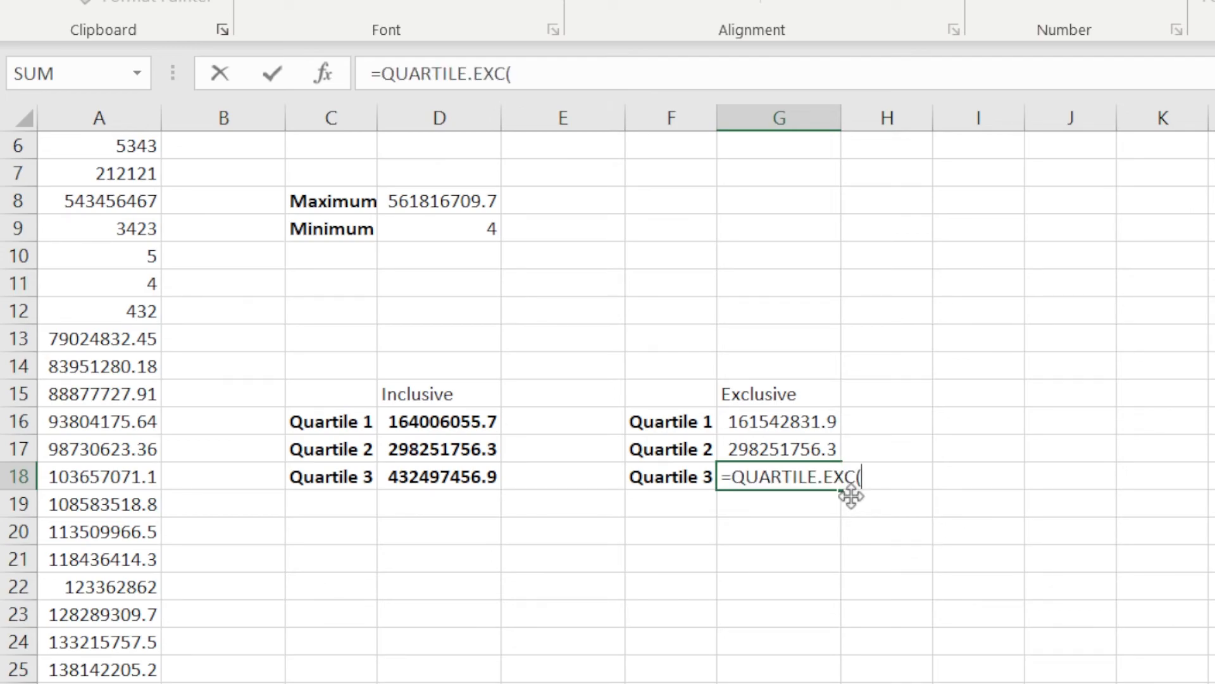
type("Q")
key("BackSpace")
type("A")
type("1:A")
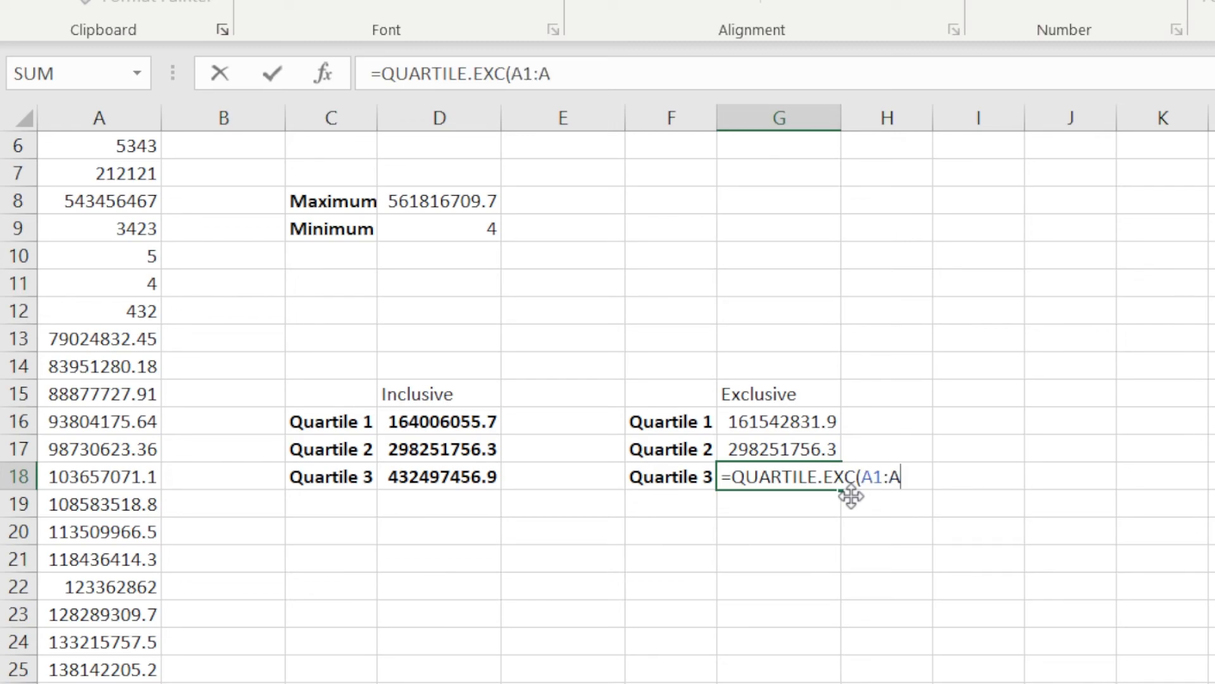
type("111,3")
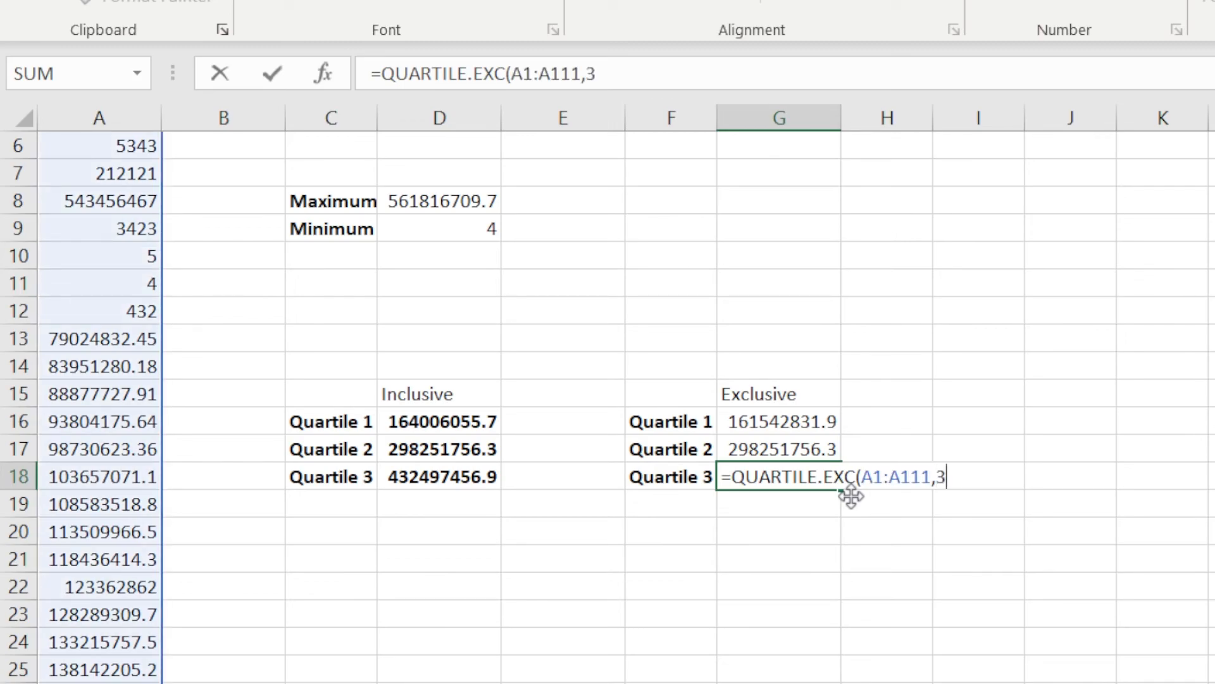
type(")")
key("Return")
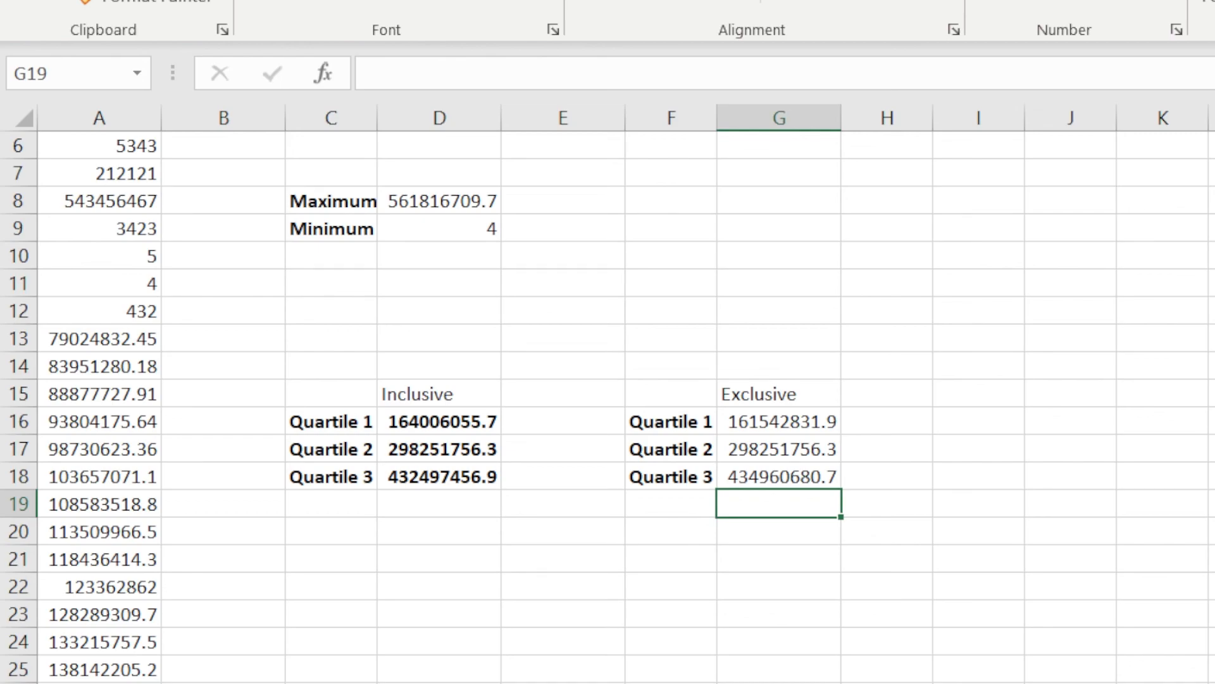
scroll(607, 406, "up", 2)
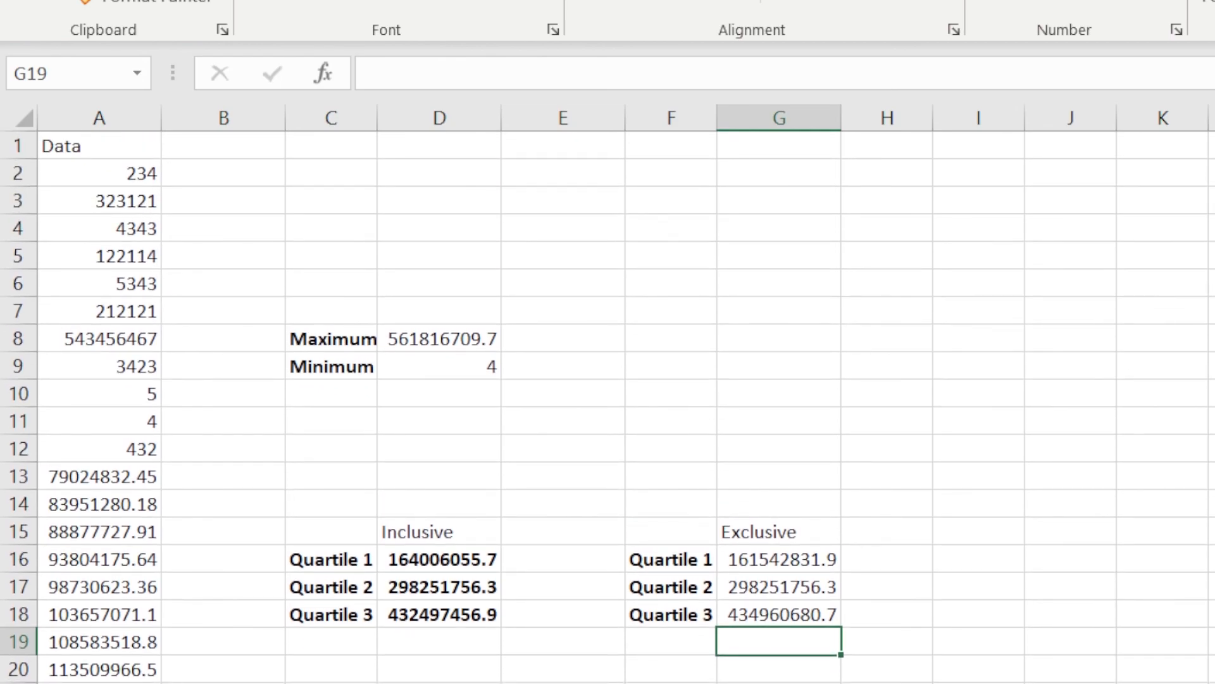